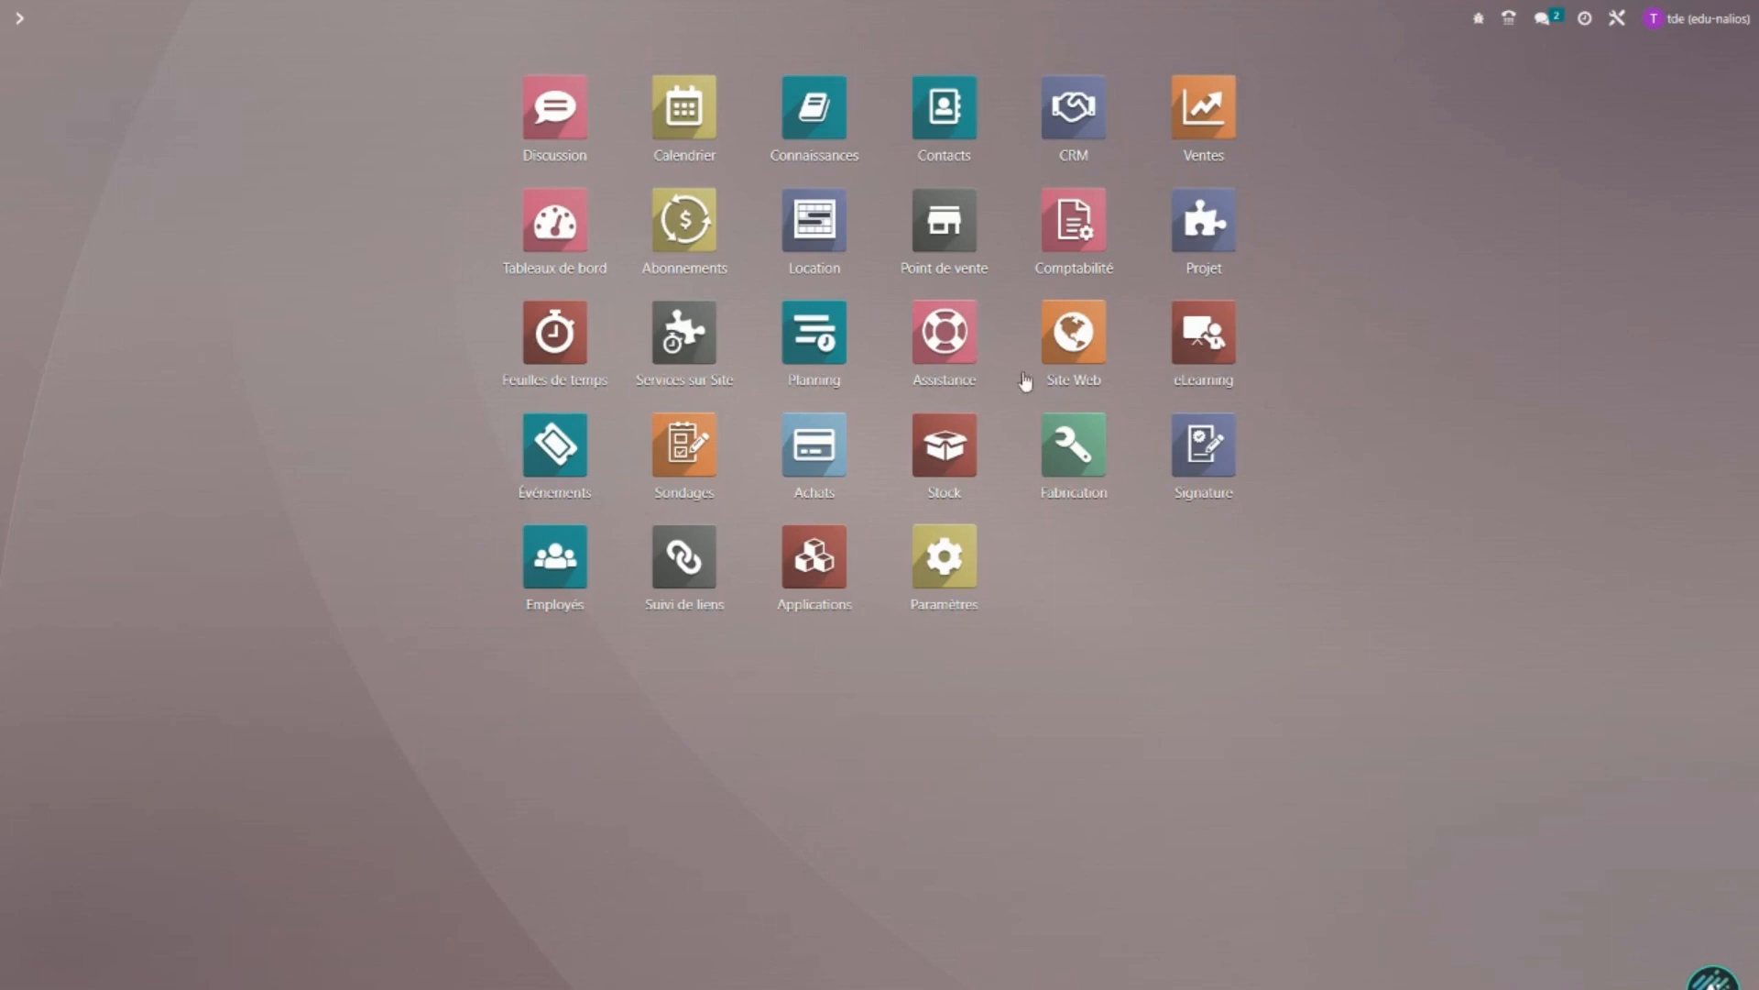
Open the Stock settings and review the traceability options, including Consignation.
left_click(839, 583)
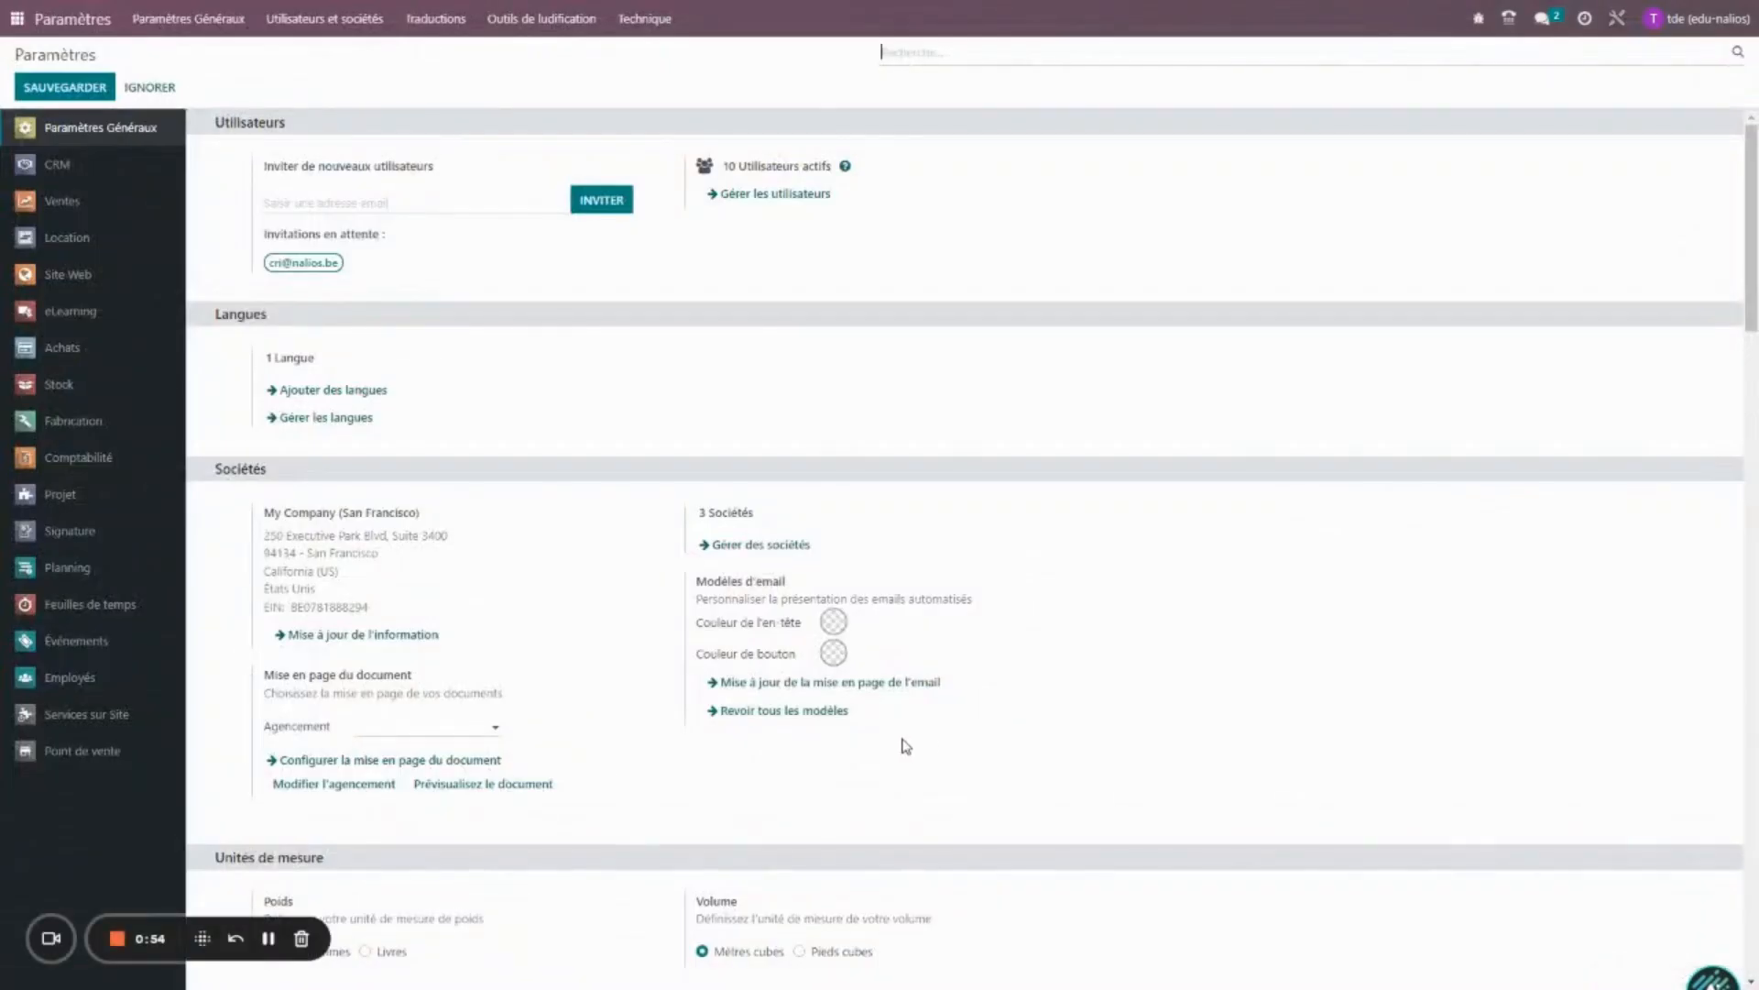
left_click(68, 393)
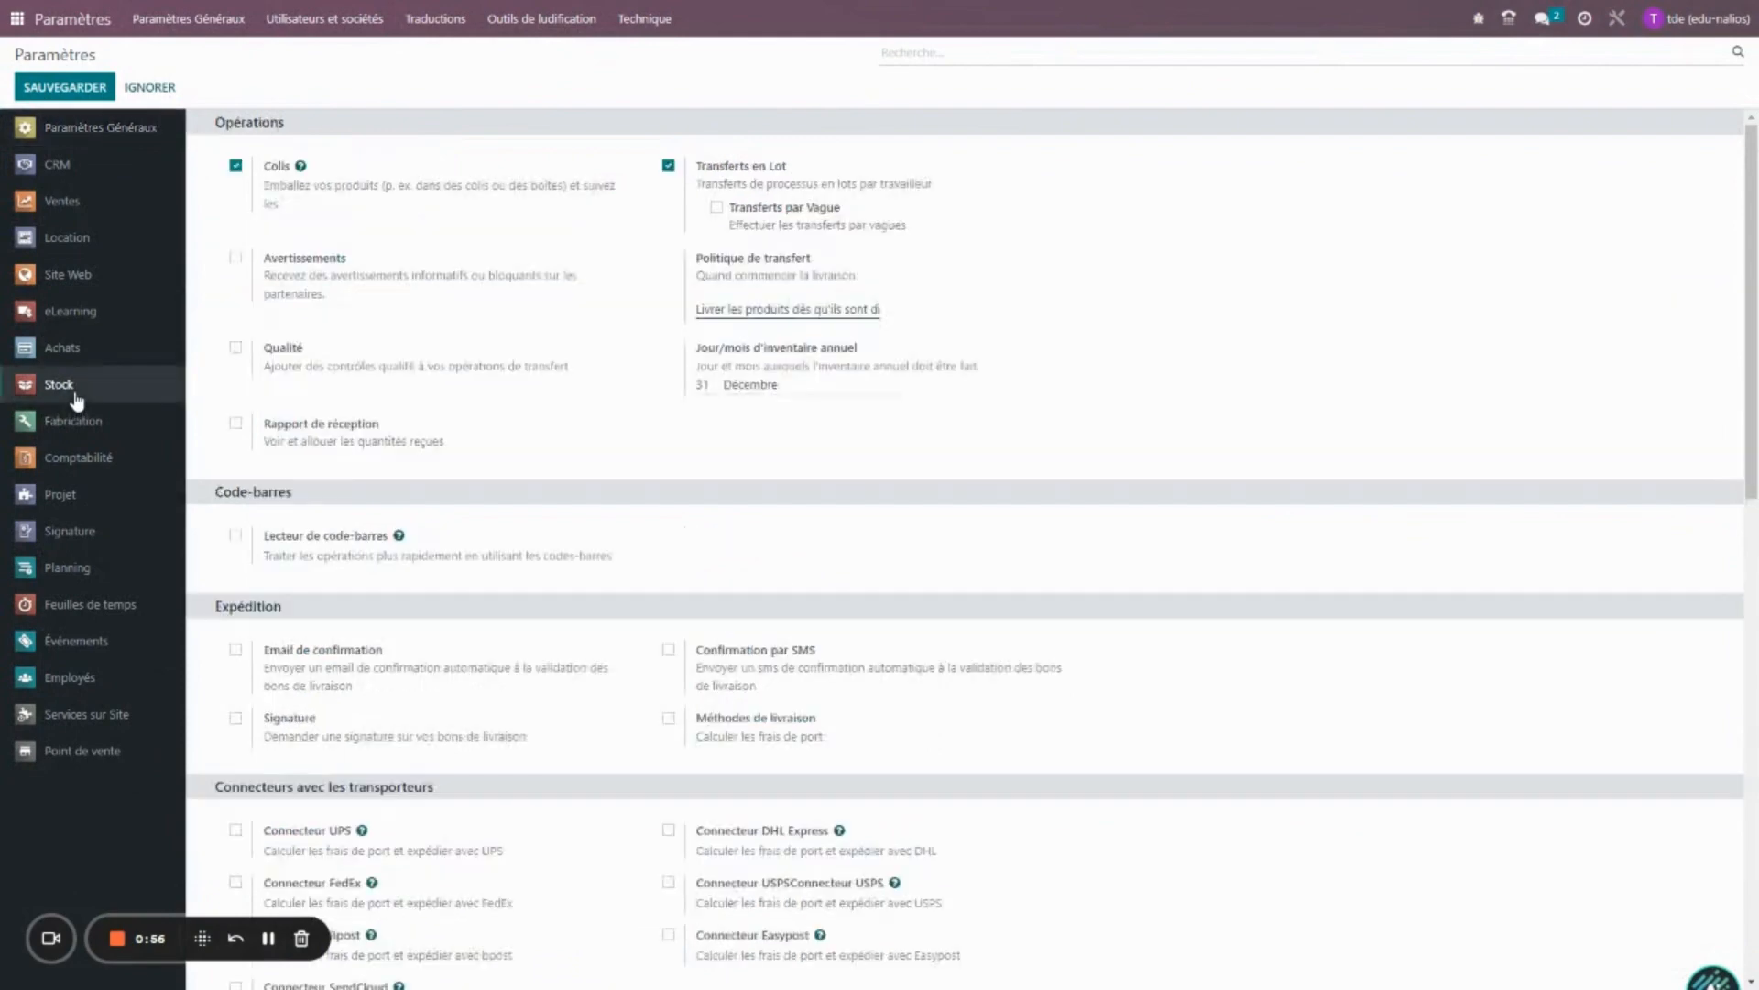
scroll(1071, 396, "down", 8)
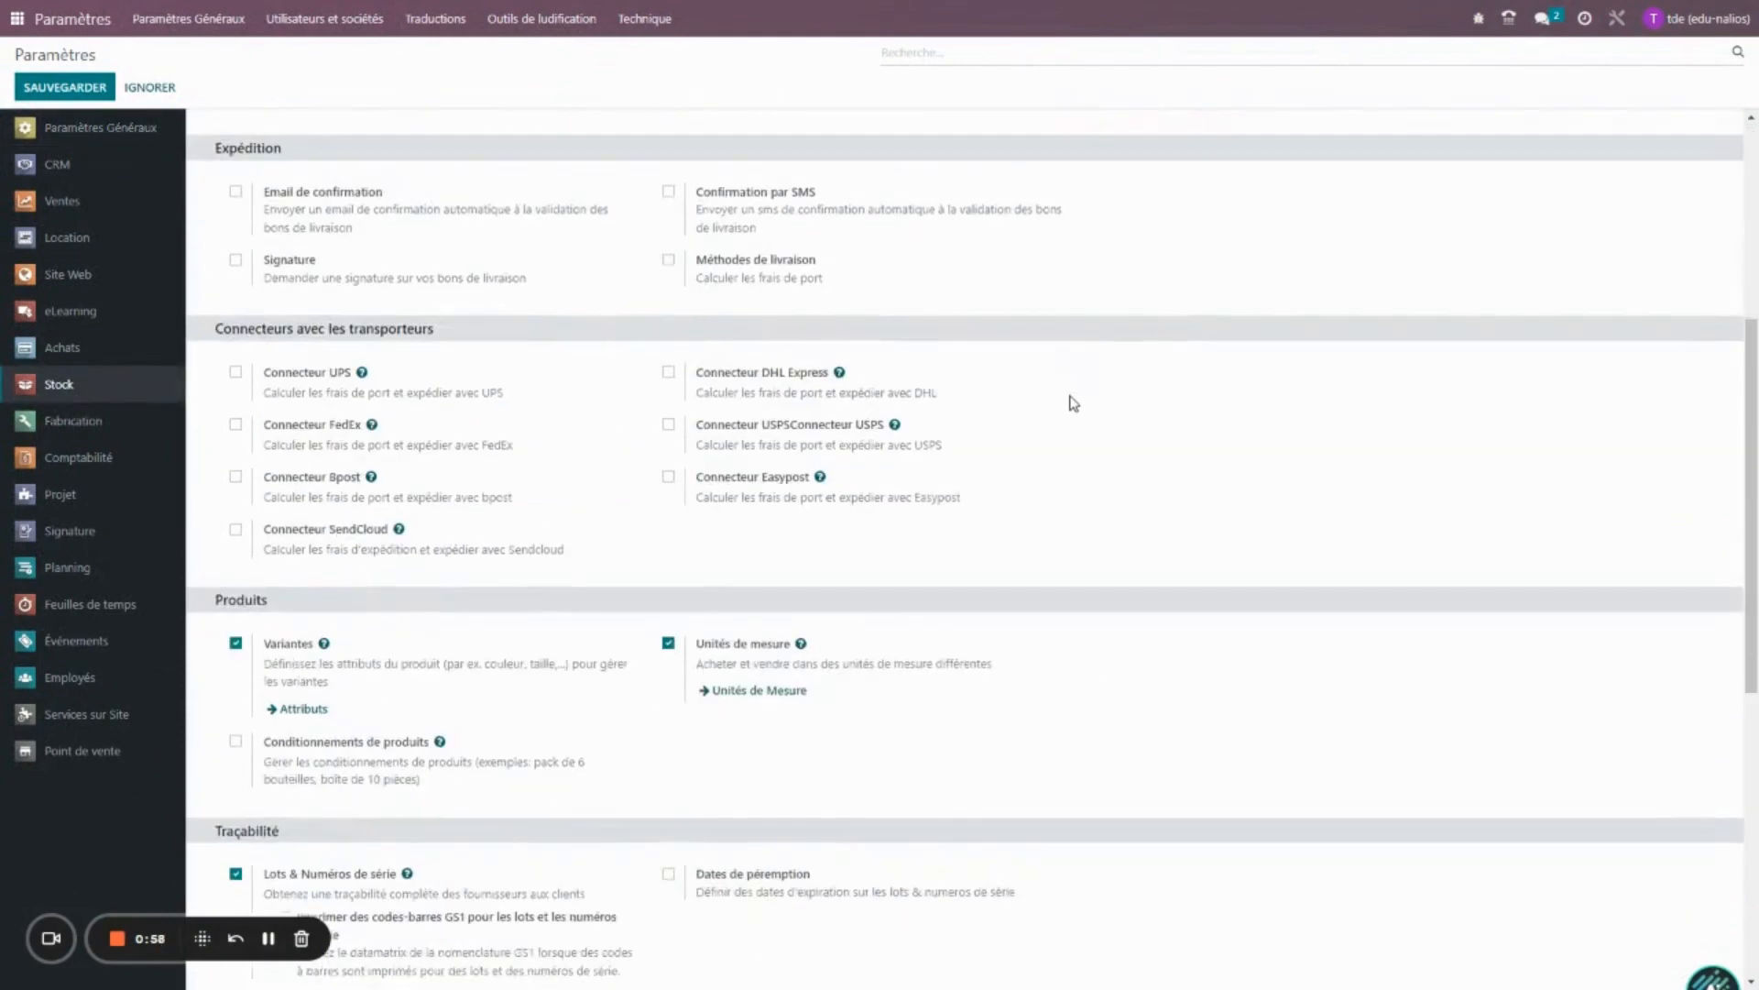
scroll(1073, 403, "down", 1)
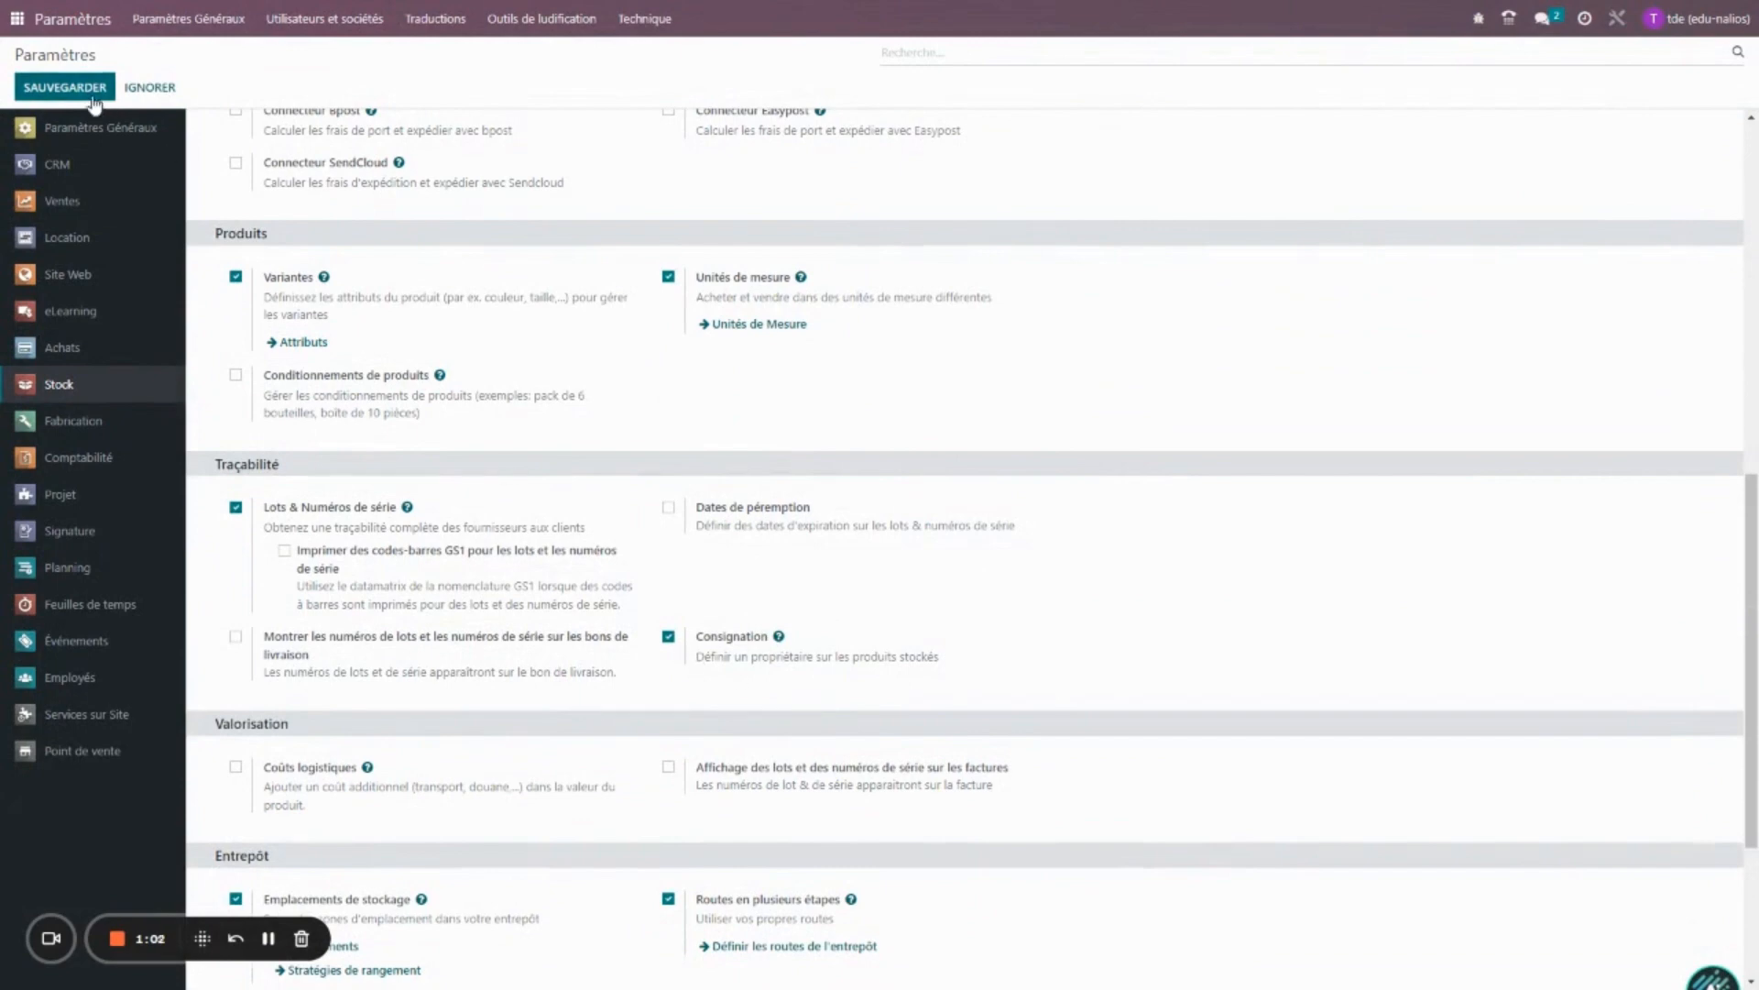
In the Stock application, search the products for "soda" and open the Soda 250ml - Deco Addict product.
left_click(17, 20)
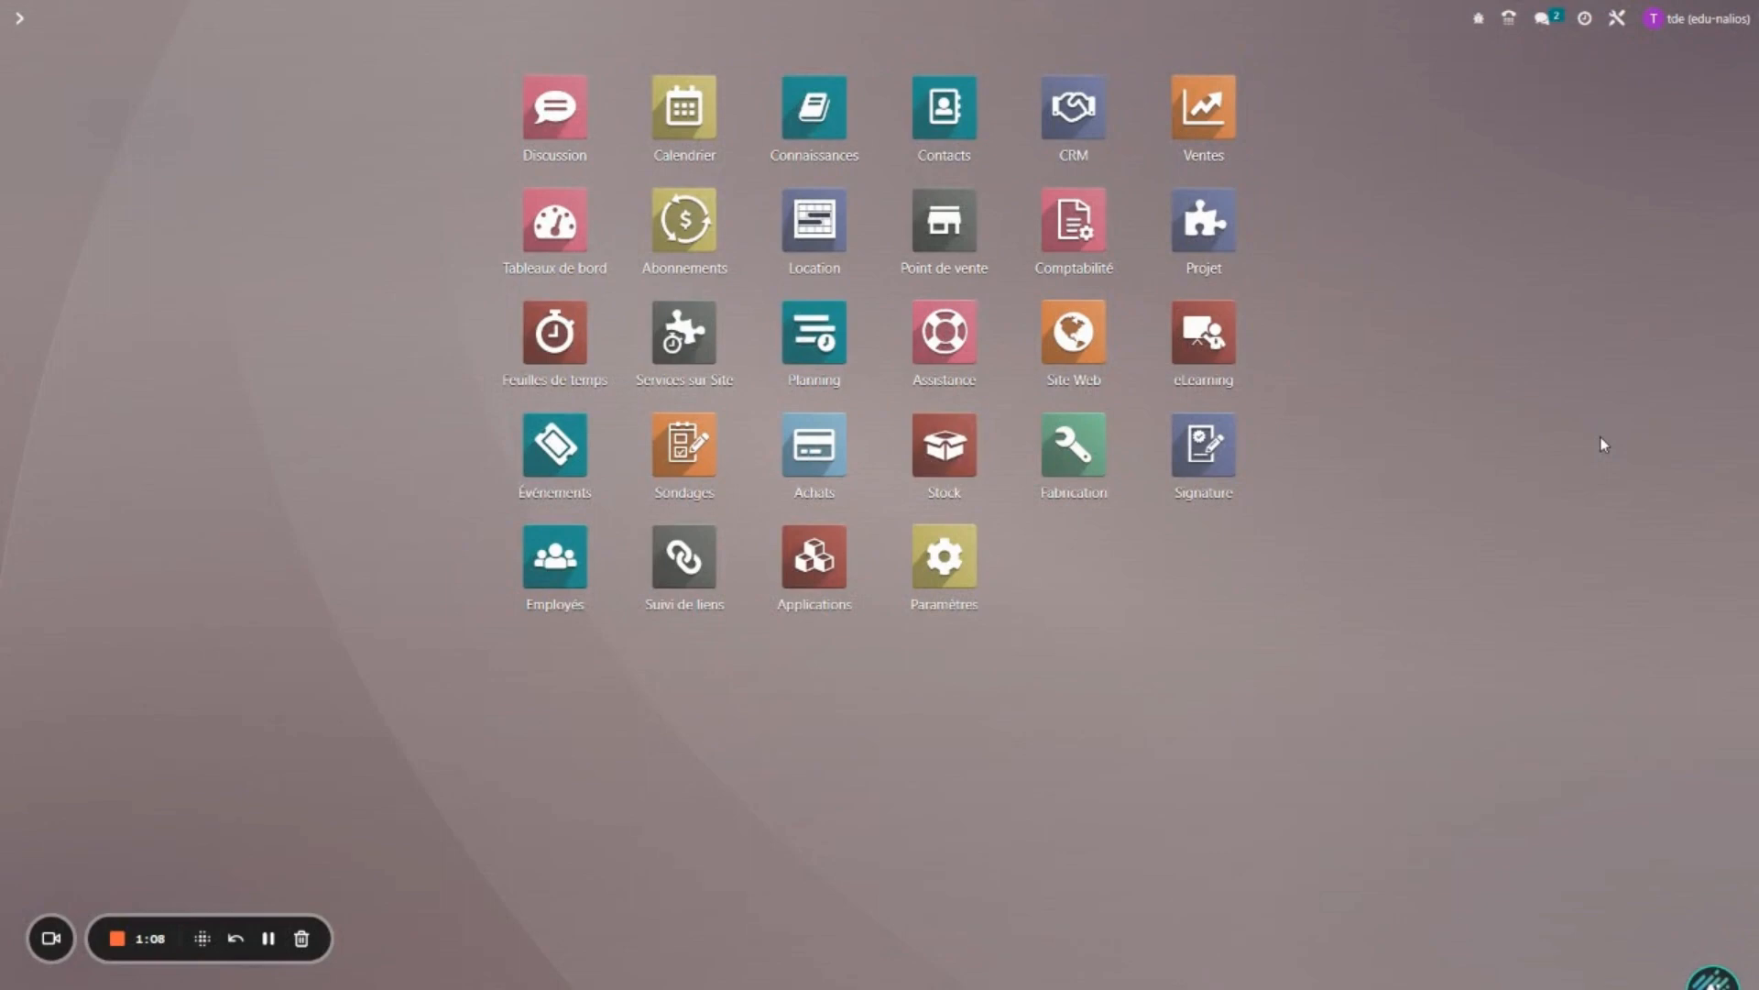
left_click(945, 468)
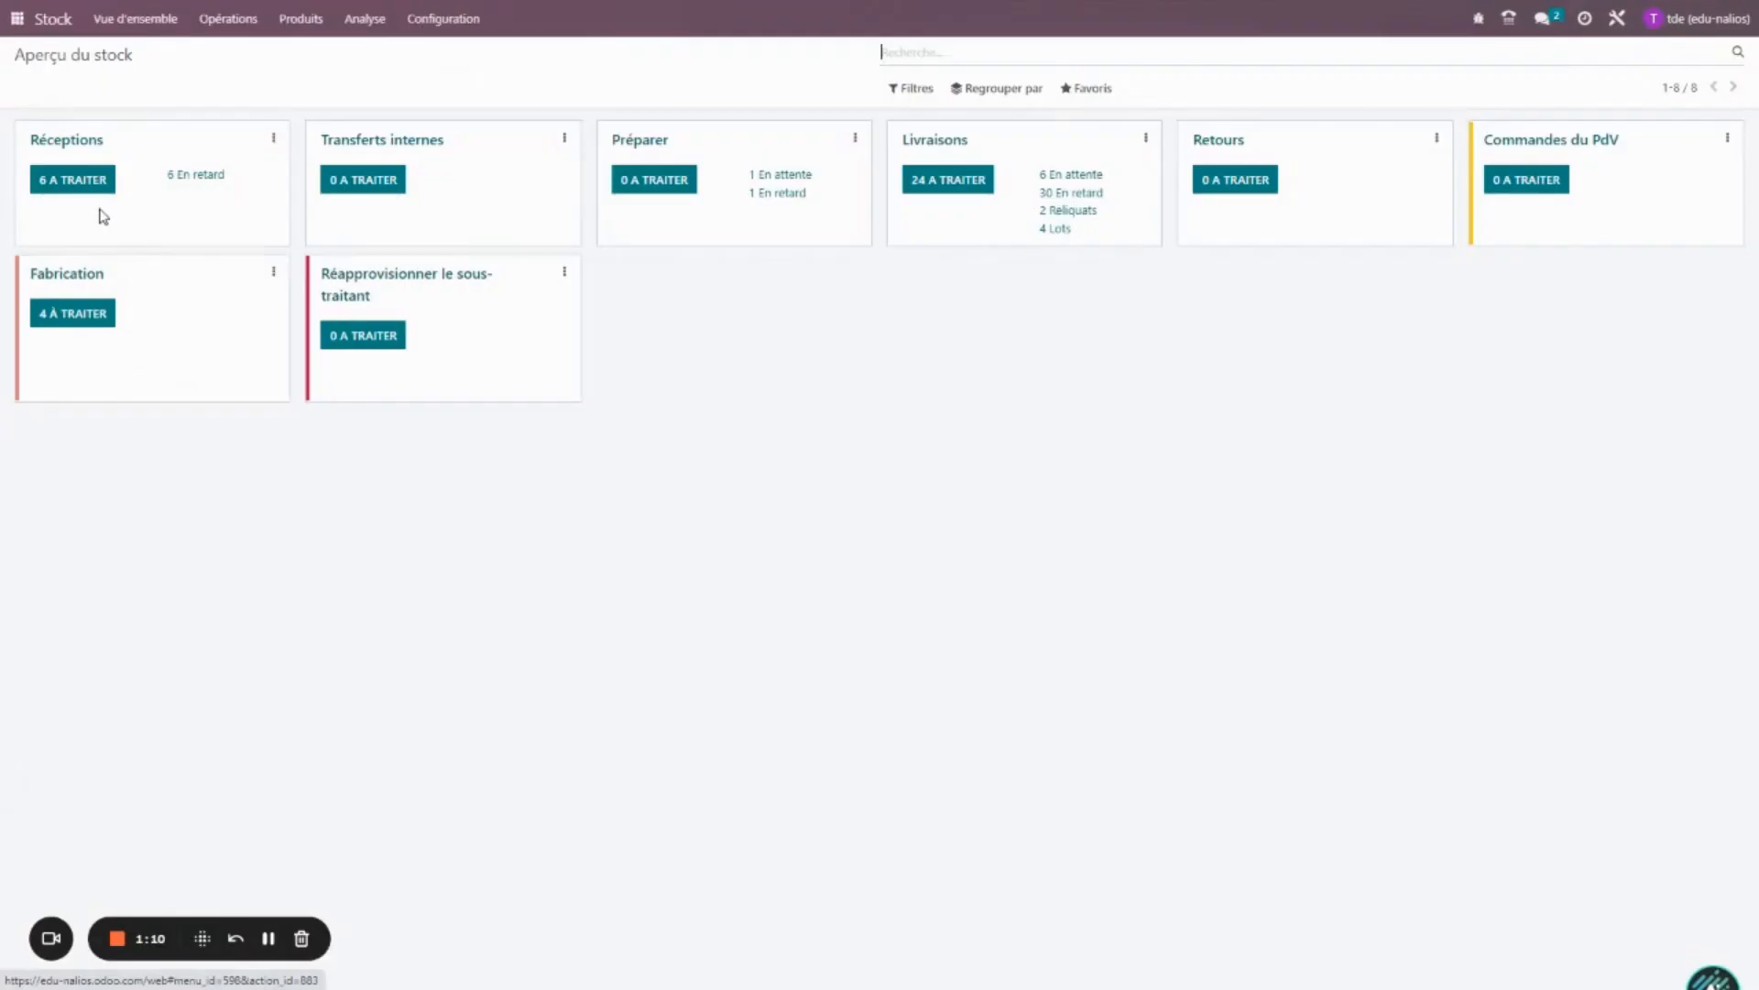
left_click(312, 21)
left_click(317, 59)
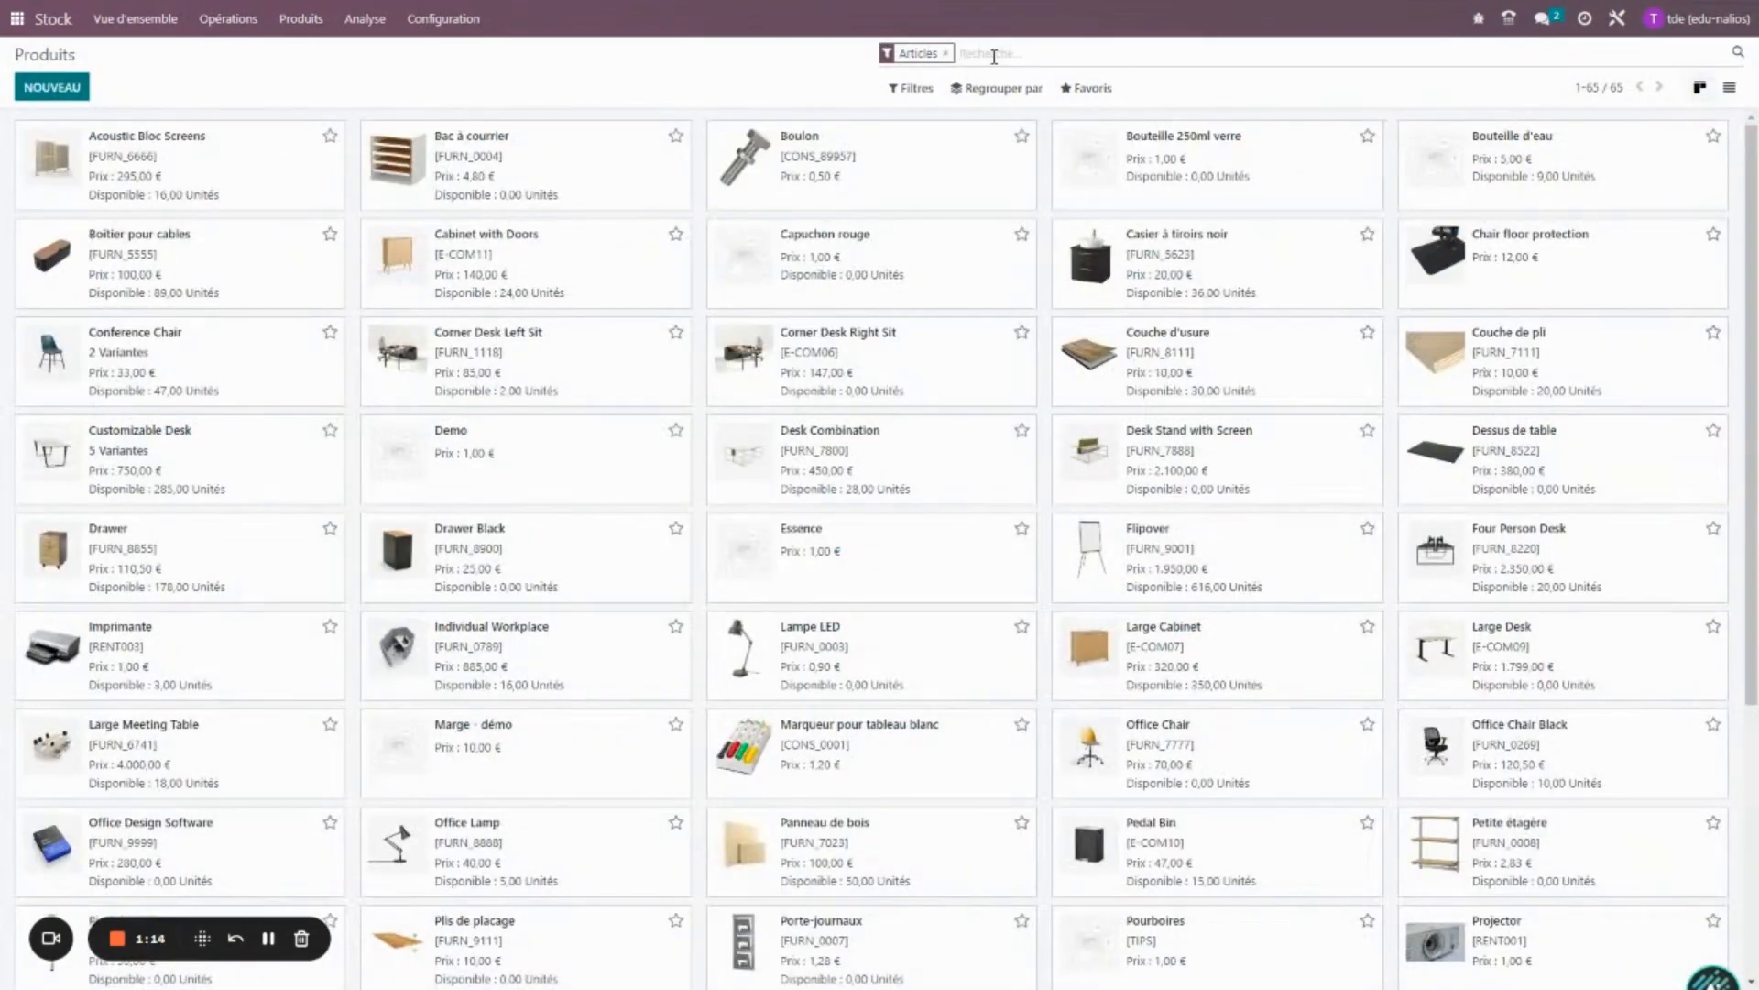
type("soda")
key("Return")
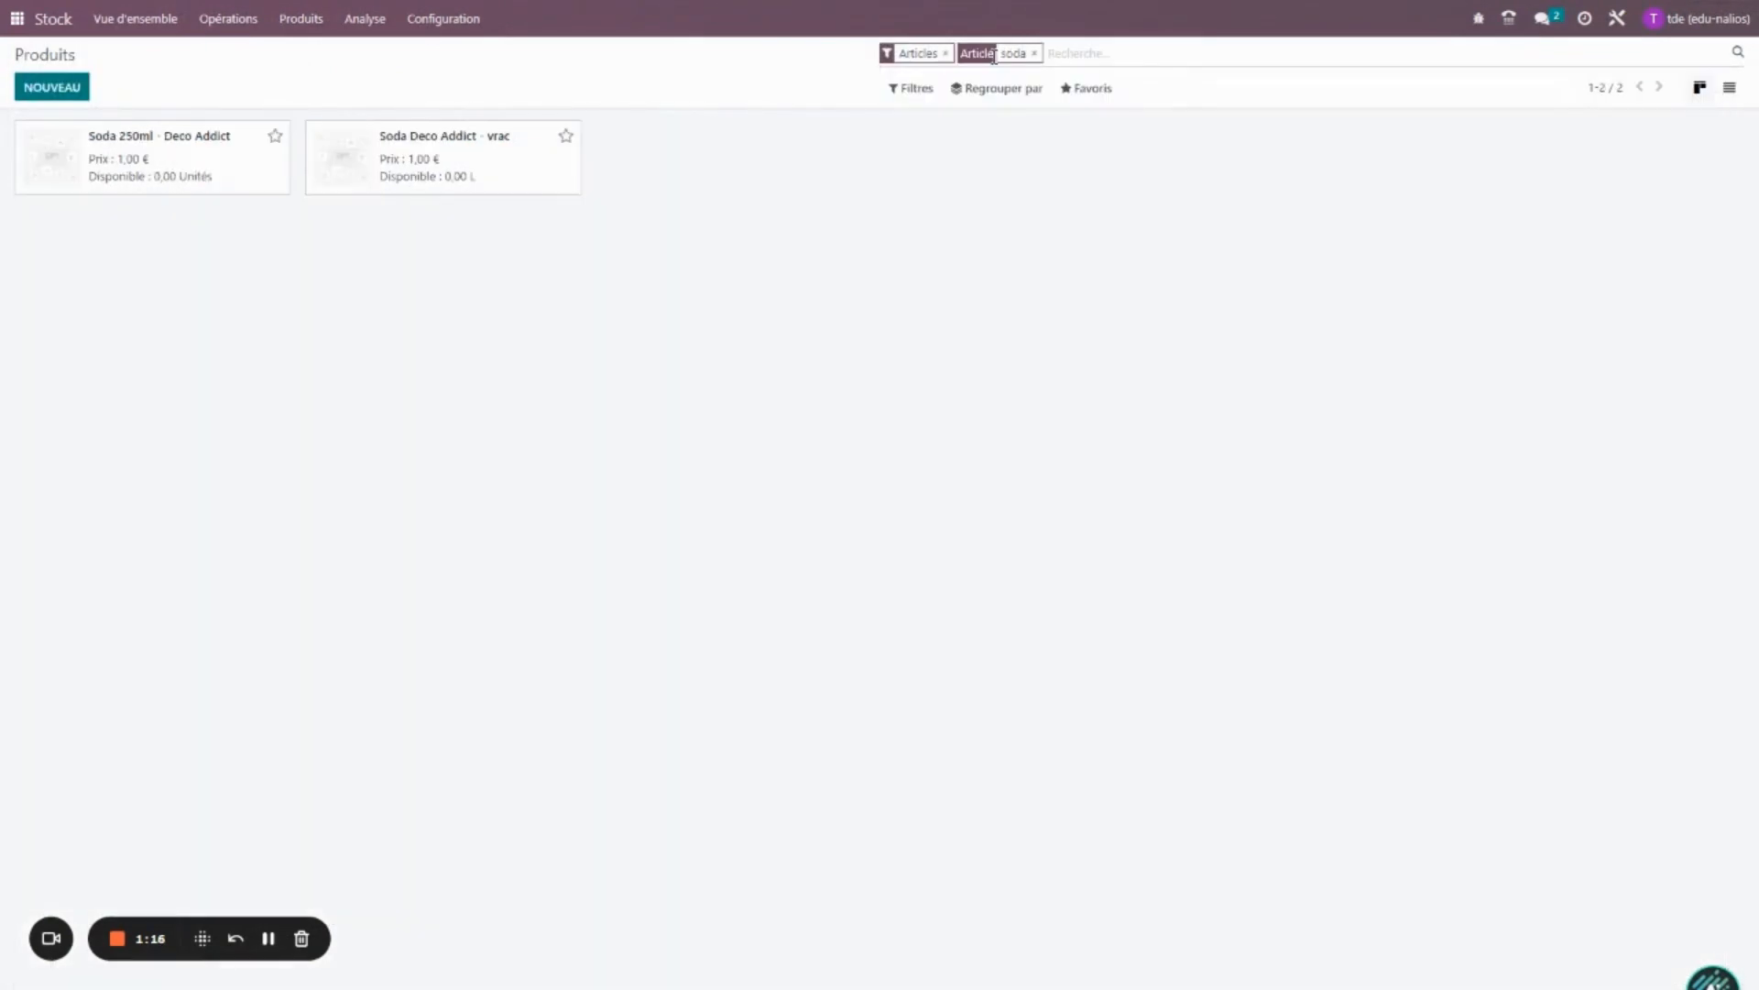
left_click(164, 160)
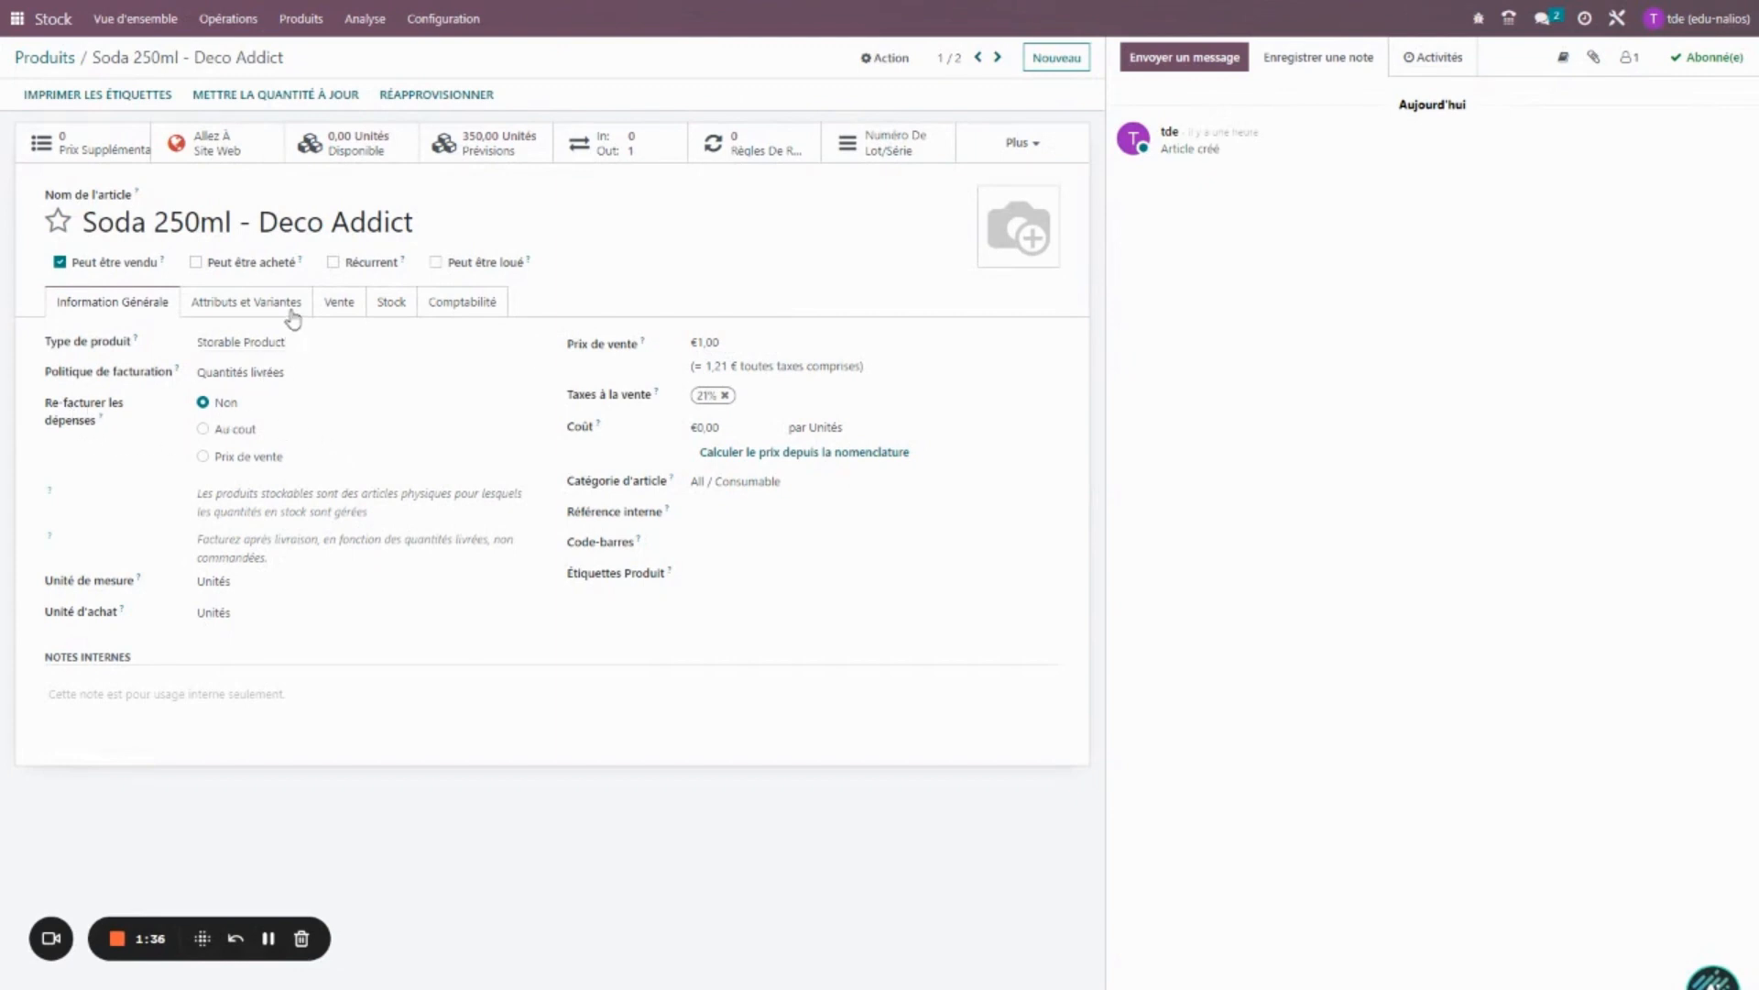
Review the product's stock routes and tracking, and open its Soda 250ml - Deco Addict bill of materials.
left_click(401, 309)
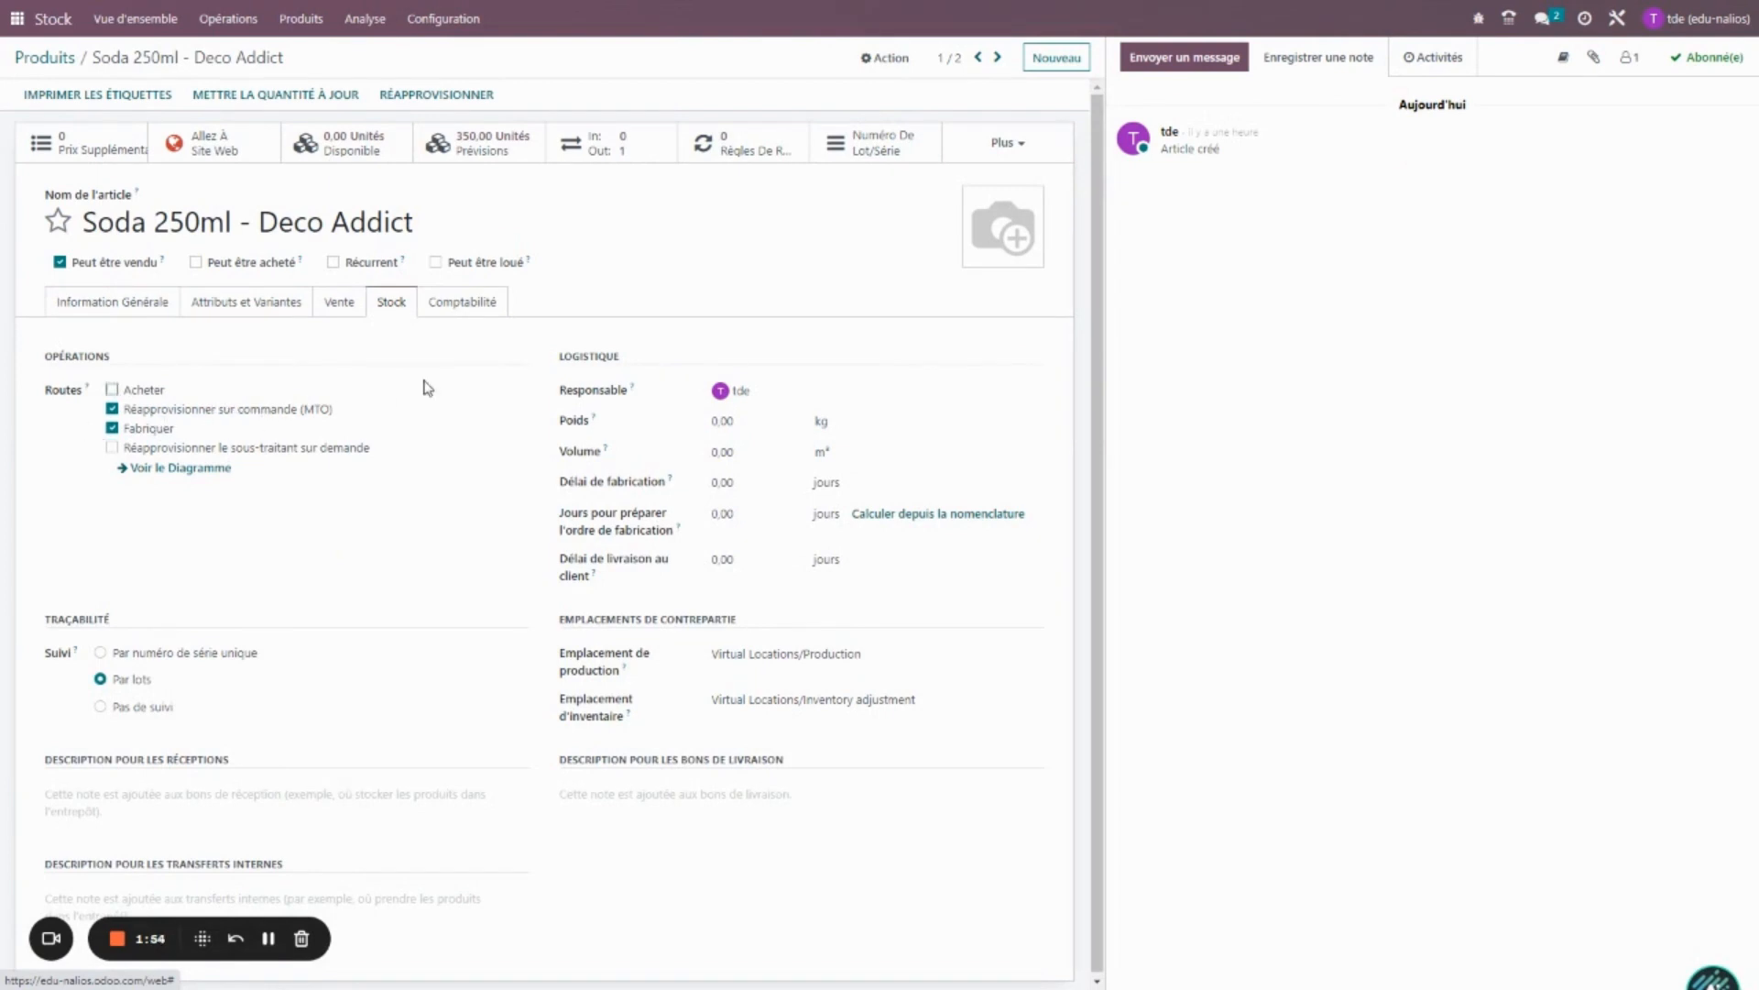
left_click(1017, 138)
left_click(1019, 191)
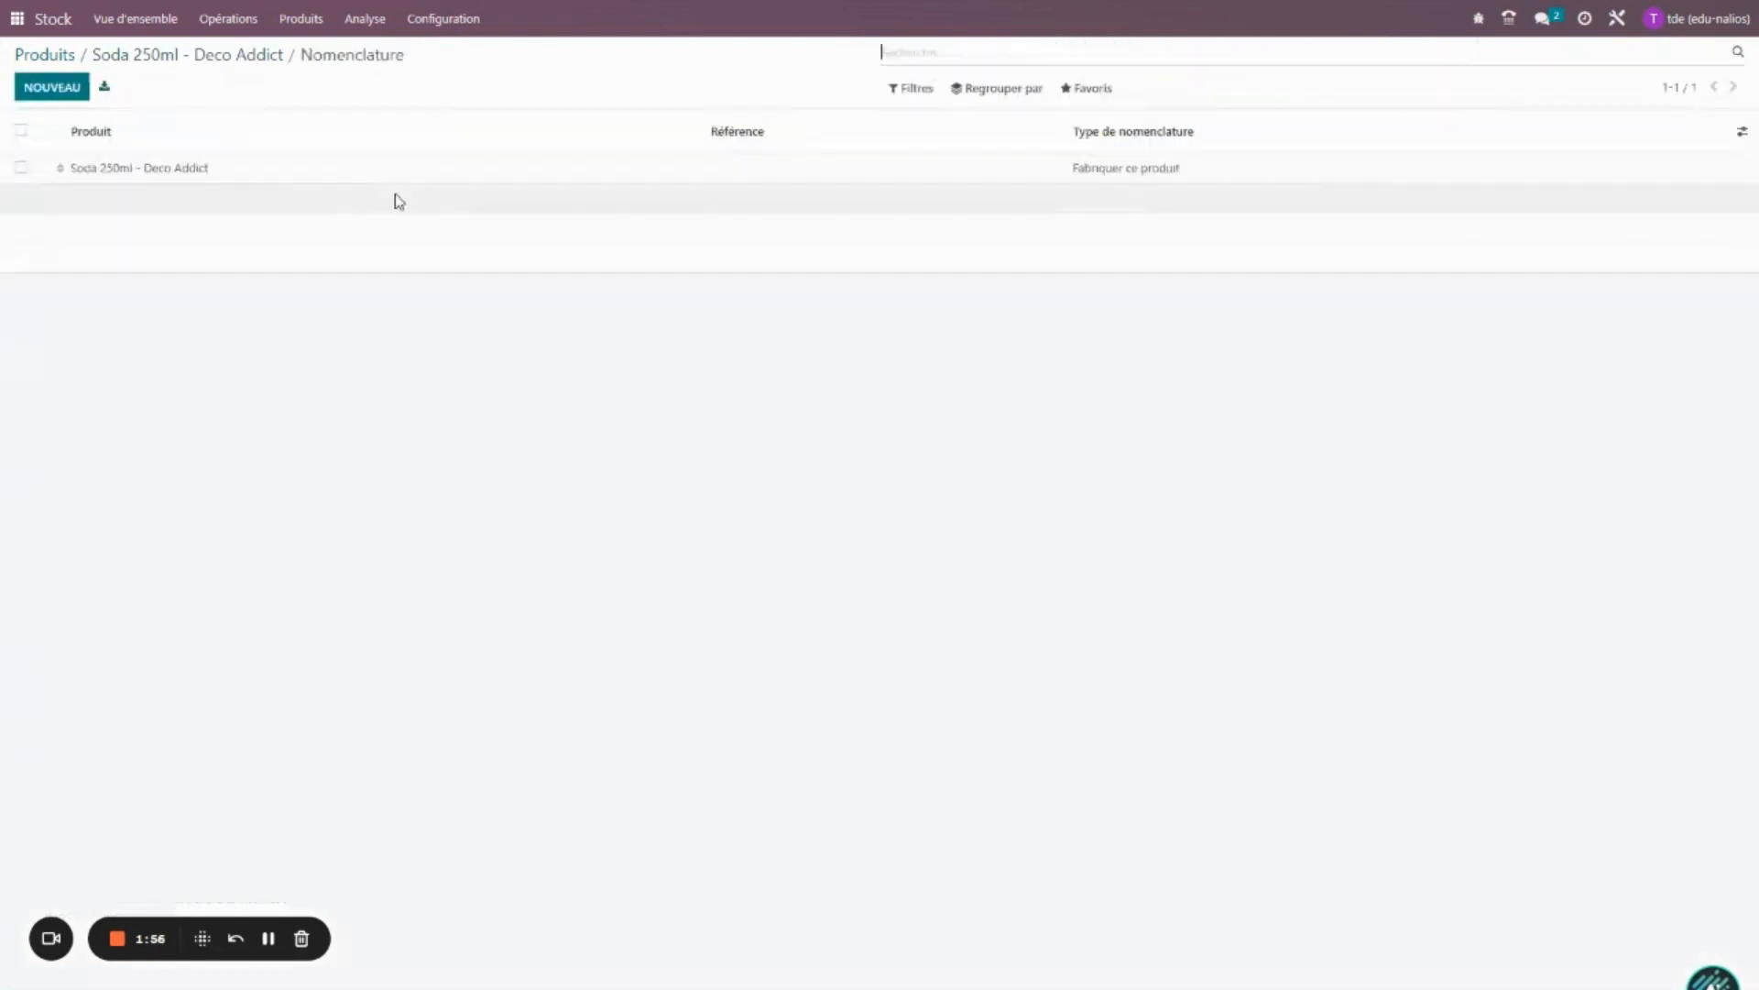
left_click(201, 177)
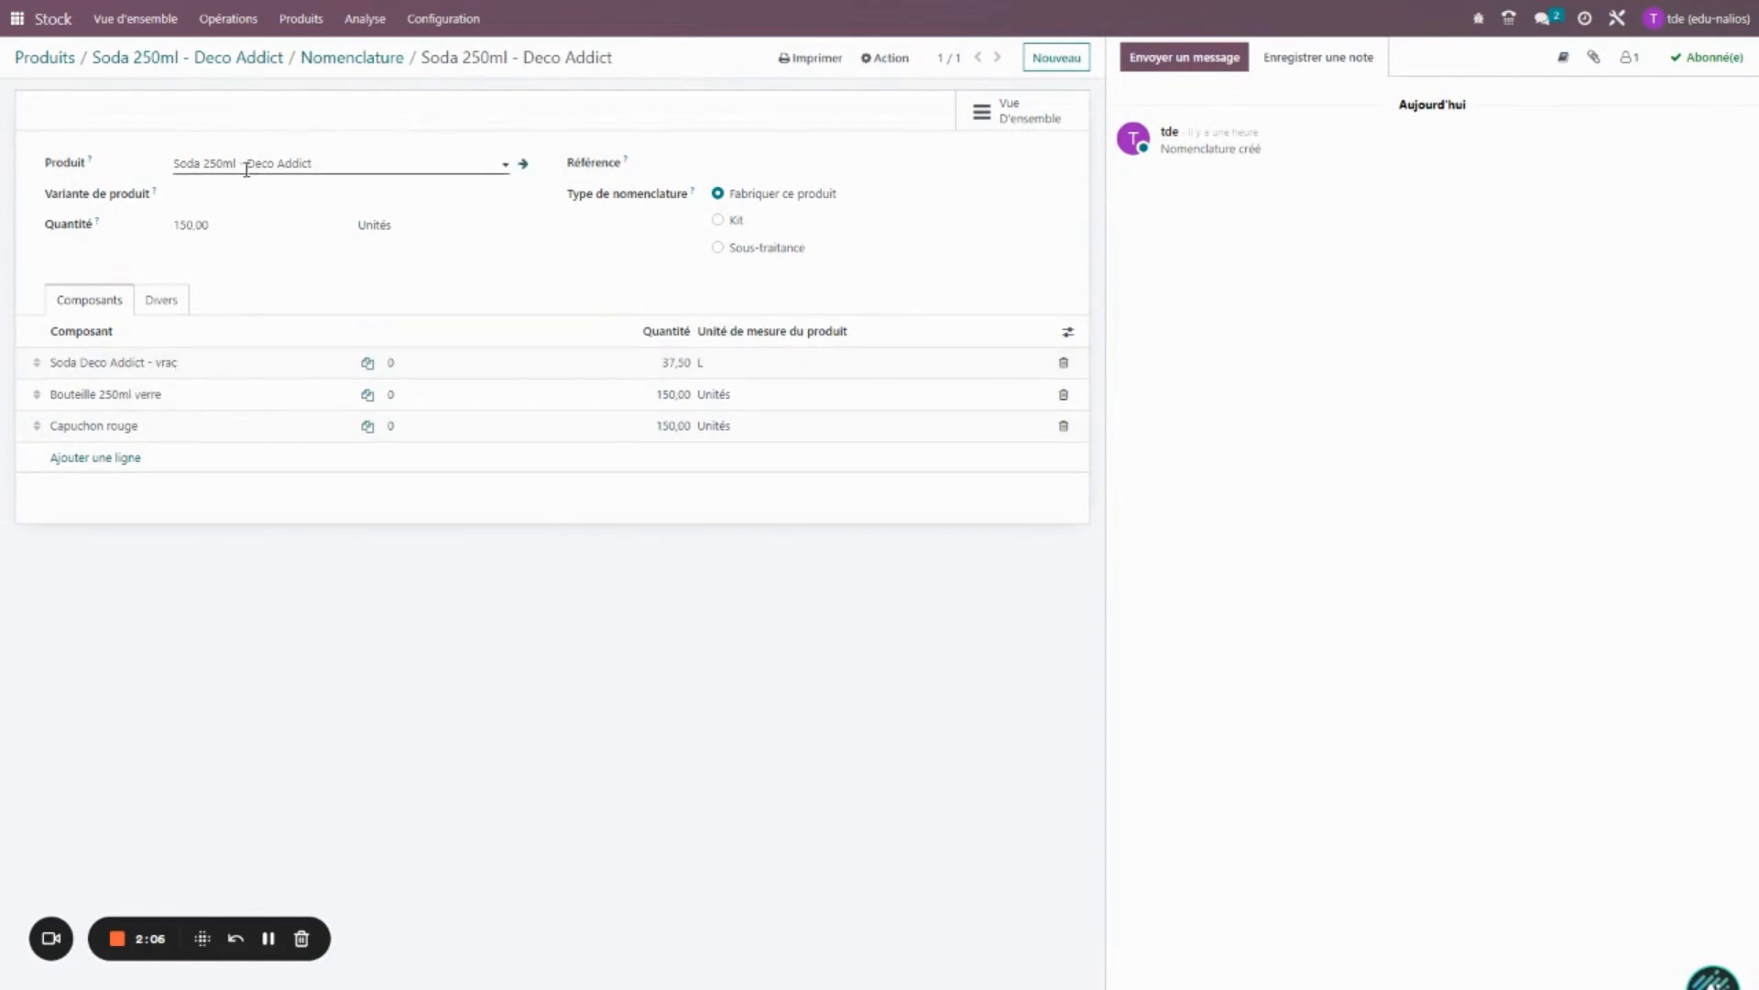
Inspect the purchase and stock settings of the Soda Deco Addict - vrac component, and return to the bill of materials.
left_click(124, 362)
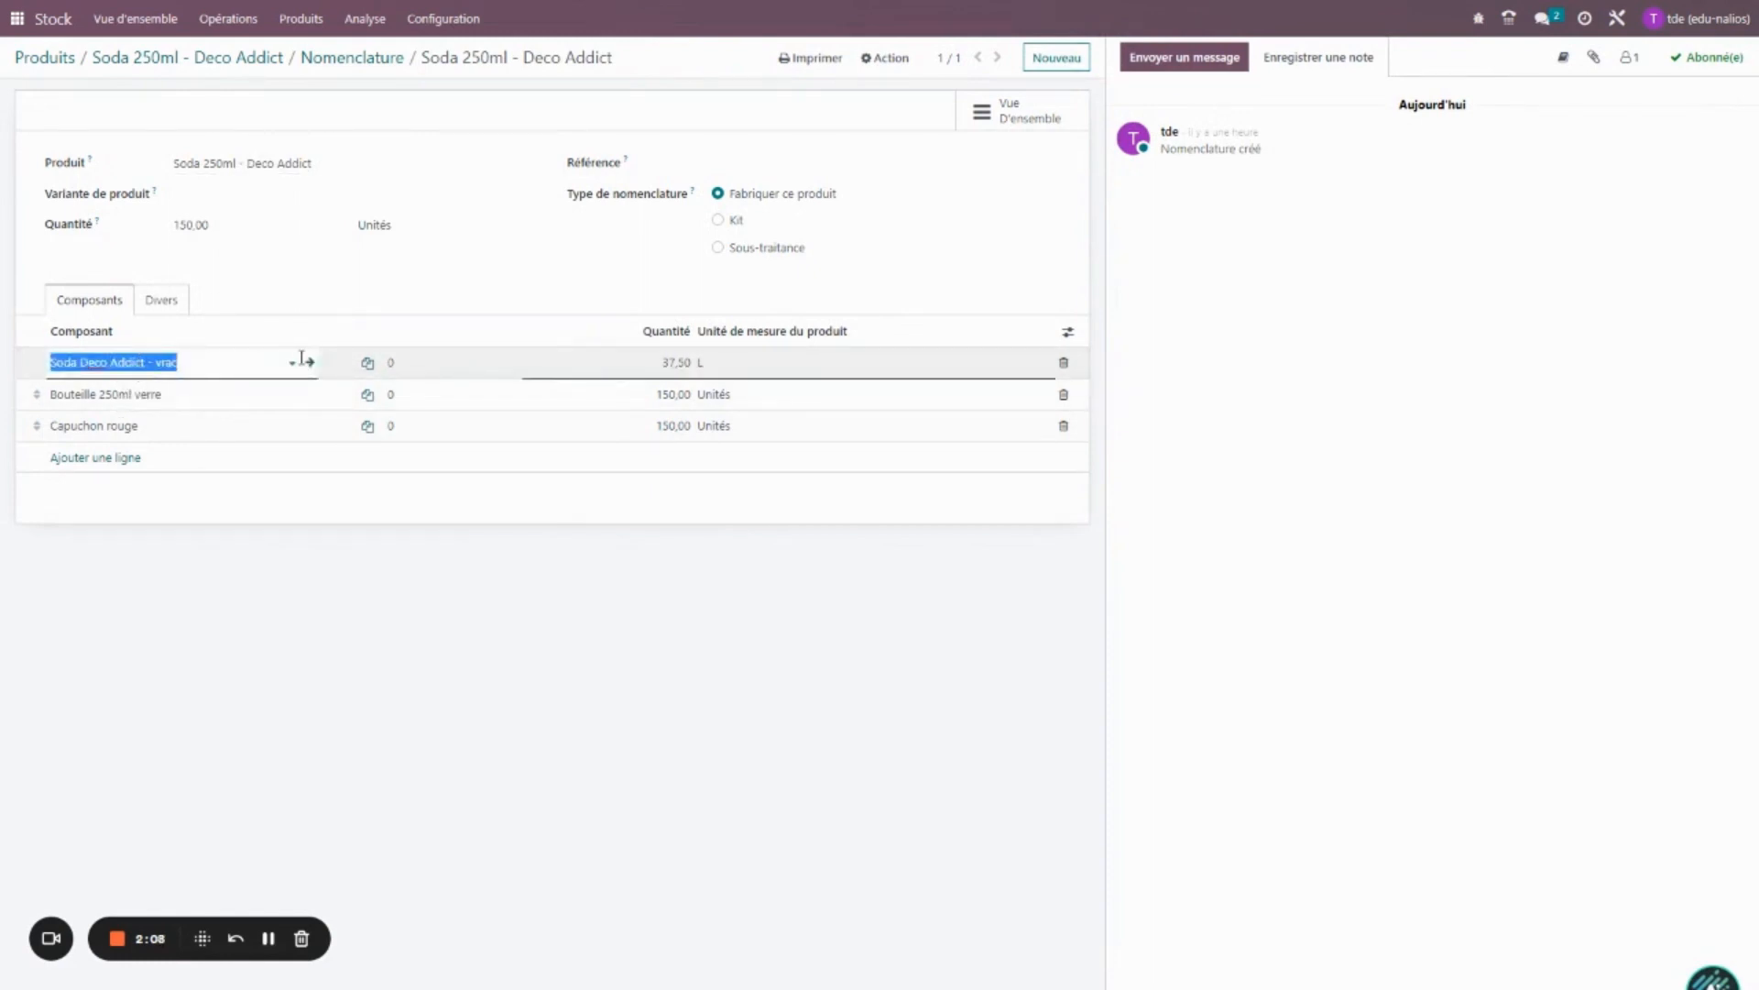
left_click(308, 362)
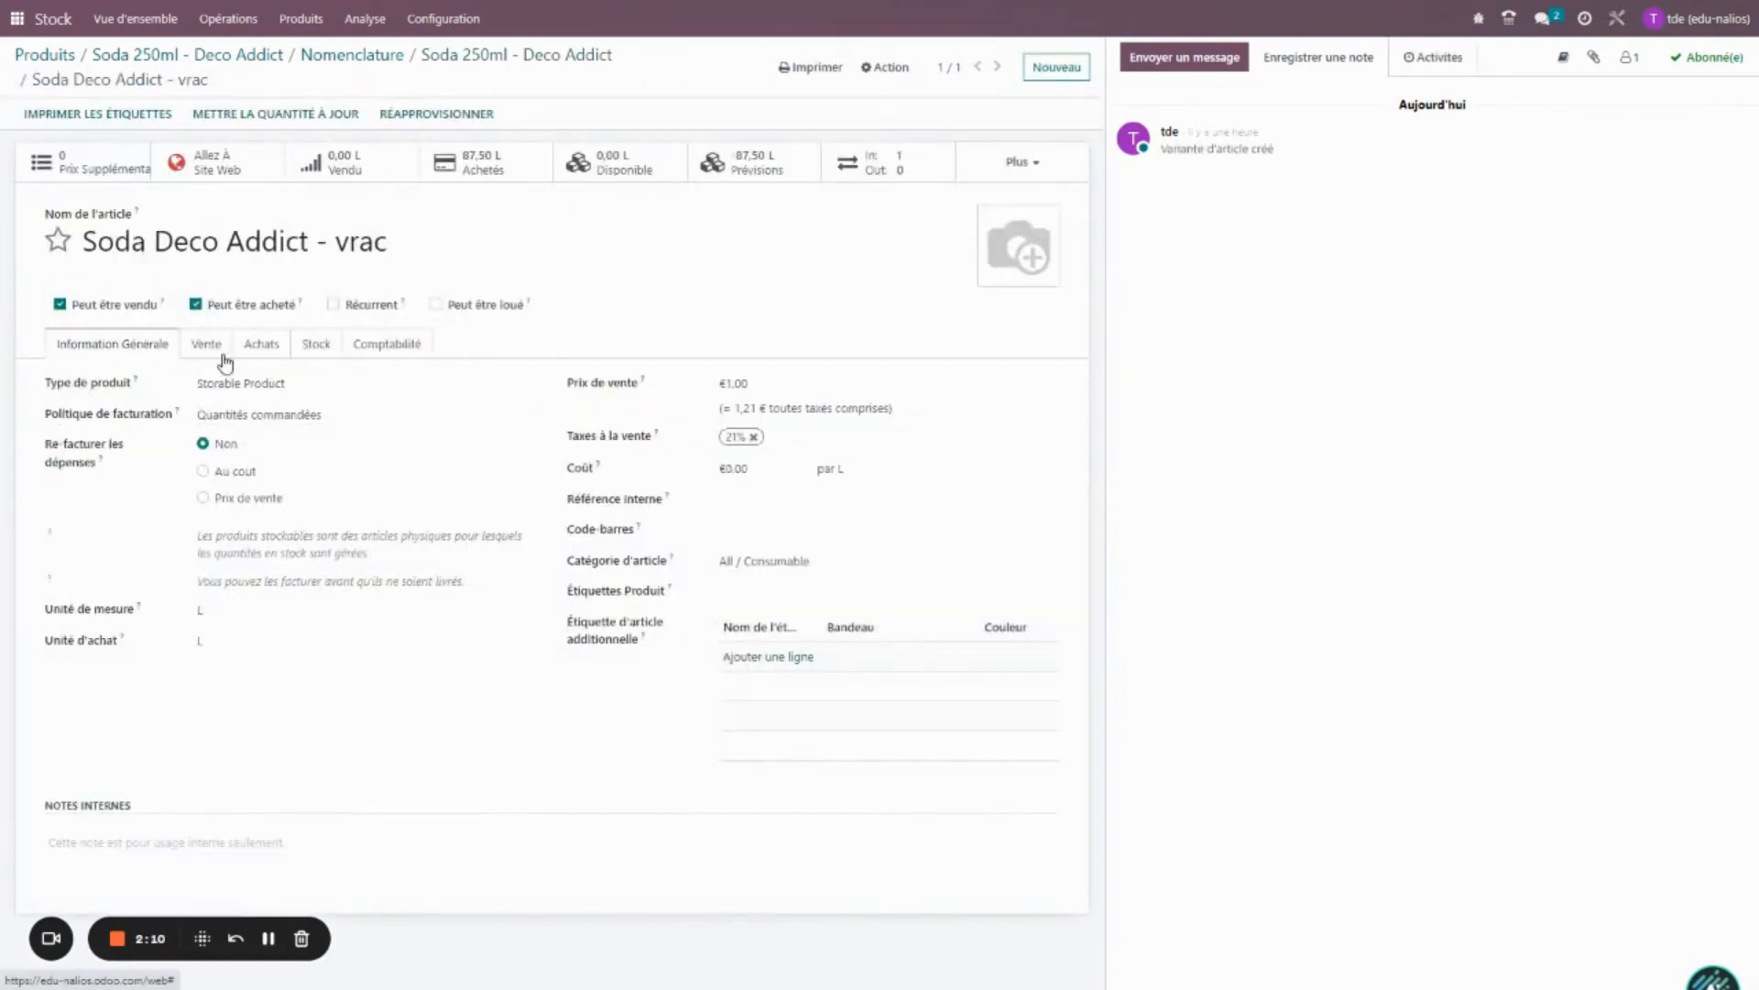
left_click(287, 346)
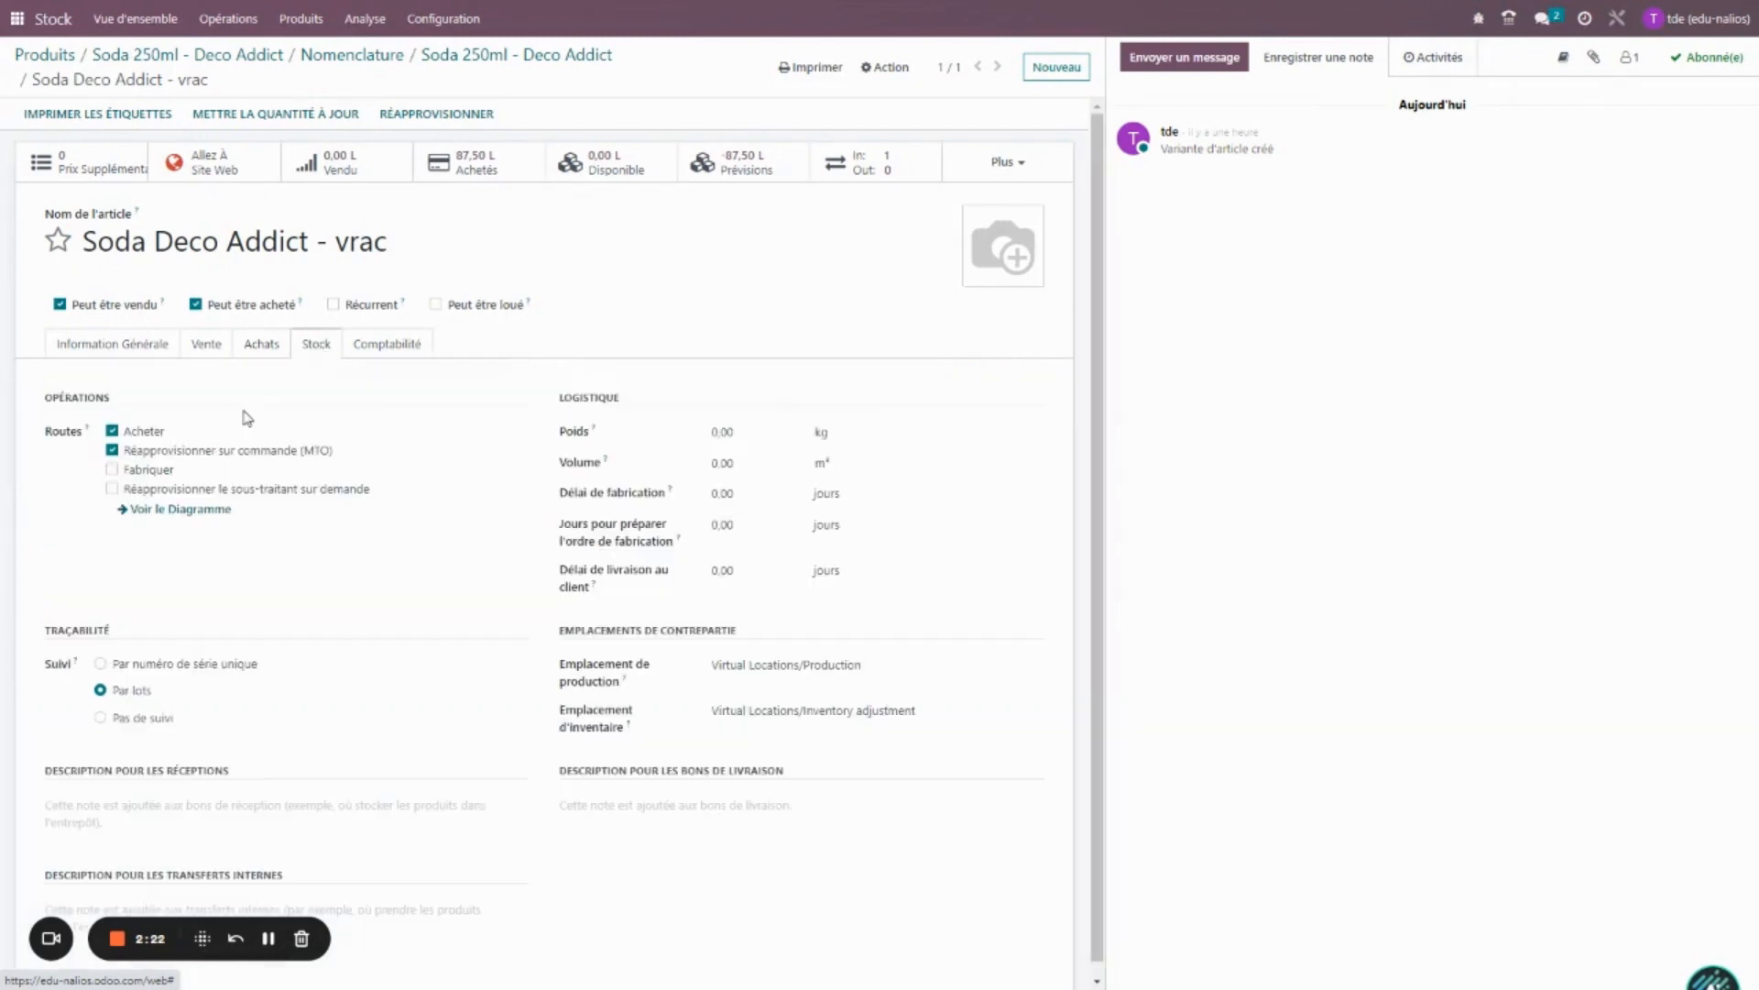
left_click(317, 343)
left_click(442, 59)
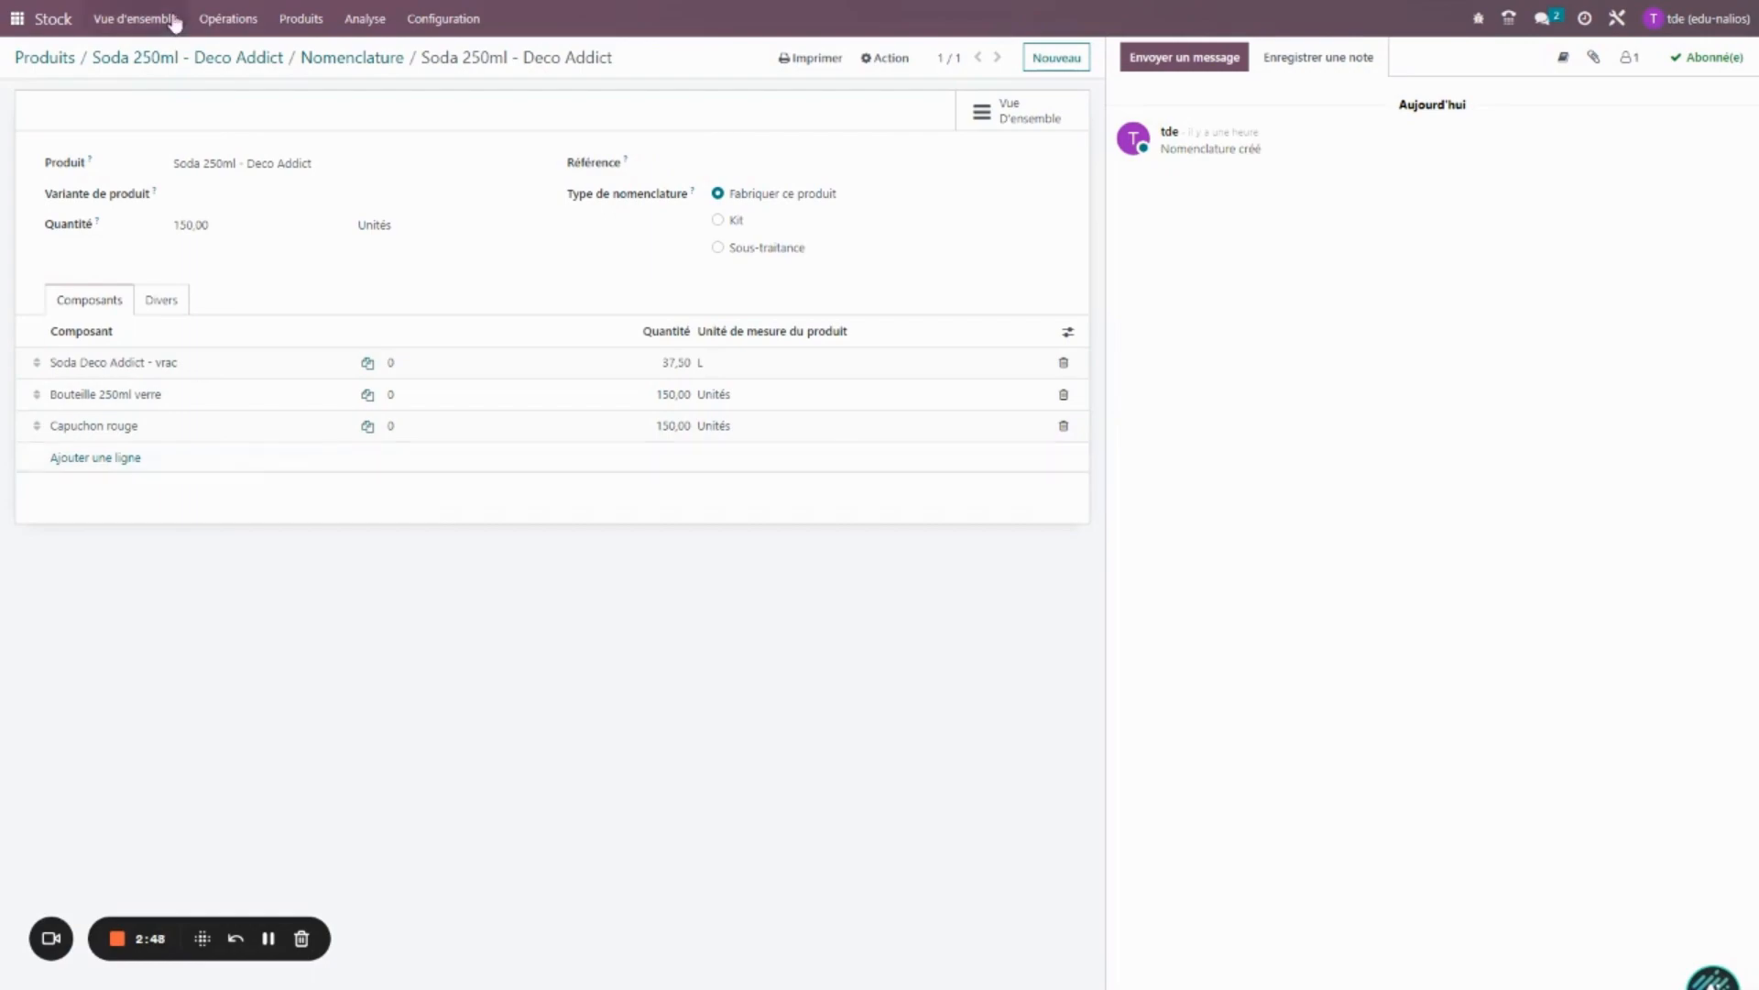
Create a new quotation in the Ventes application for the customer Deco Addict.
left_click(17, 18)
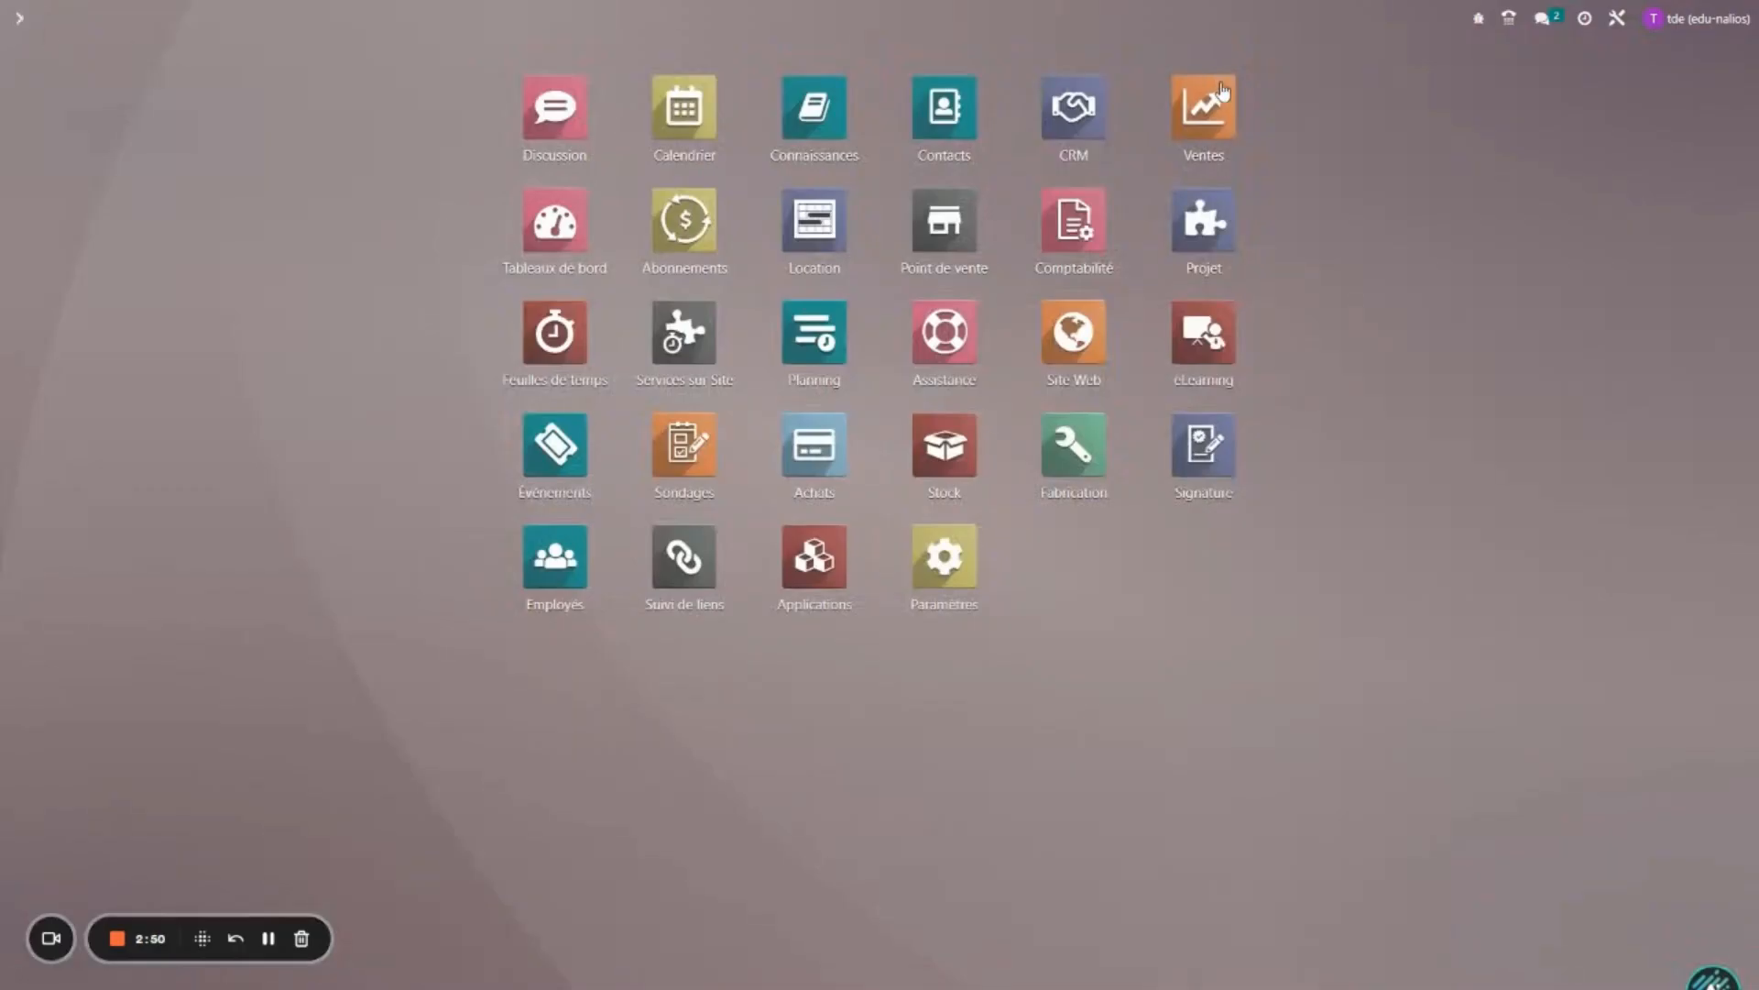
left_click(1203, 107)
left_click(47, 86)
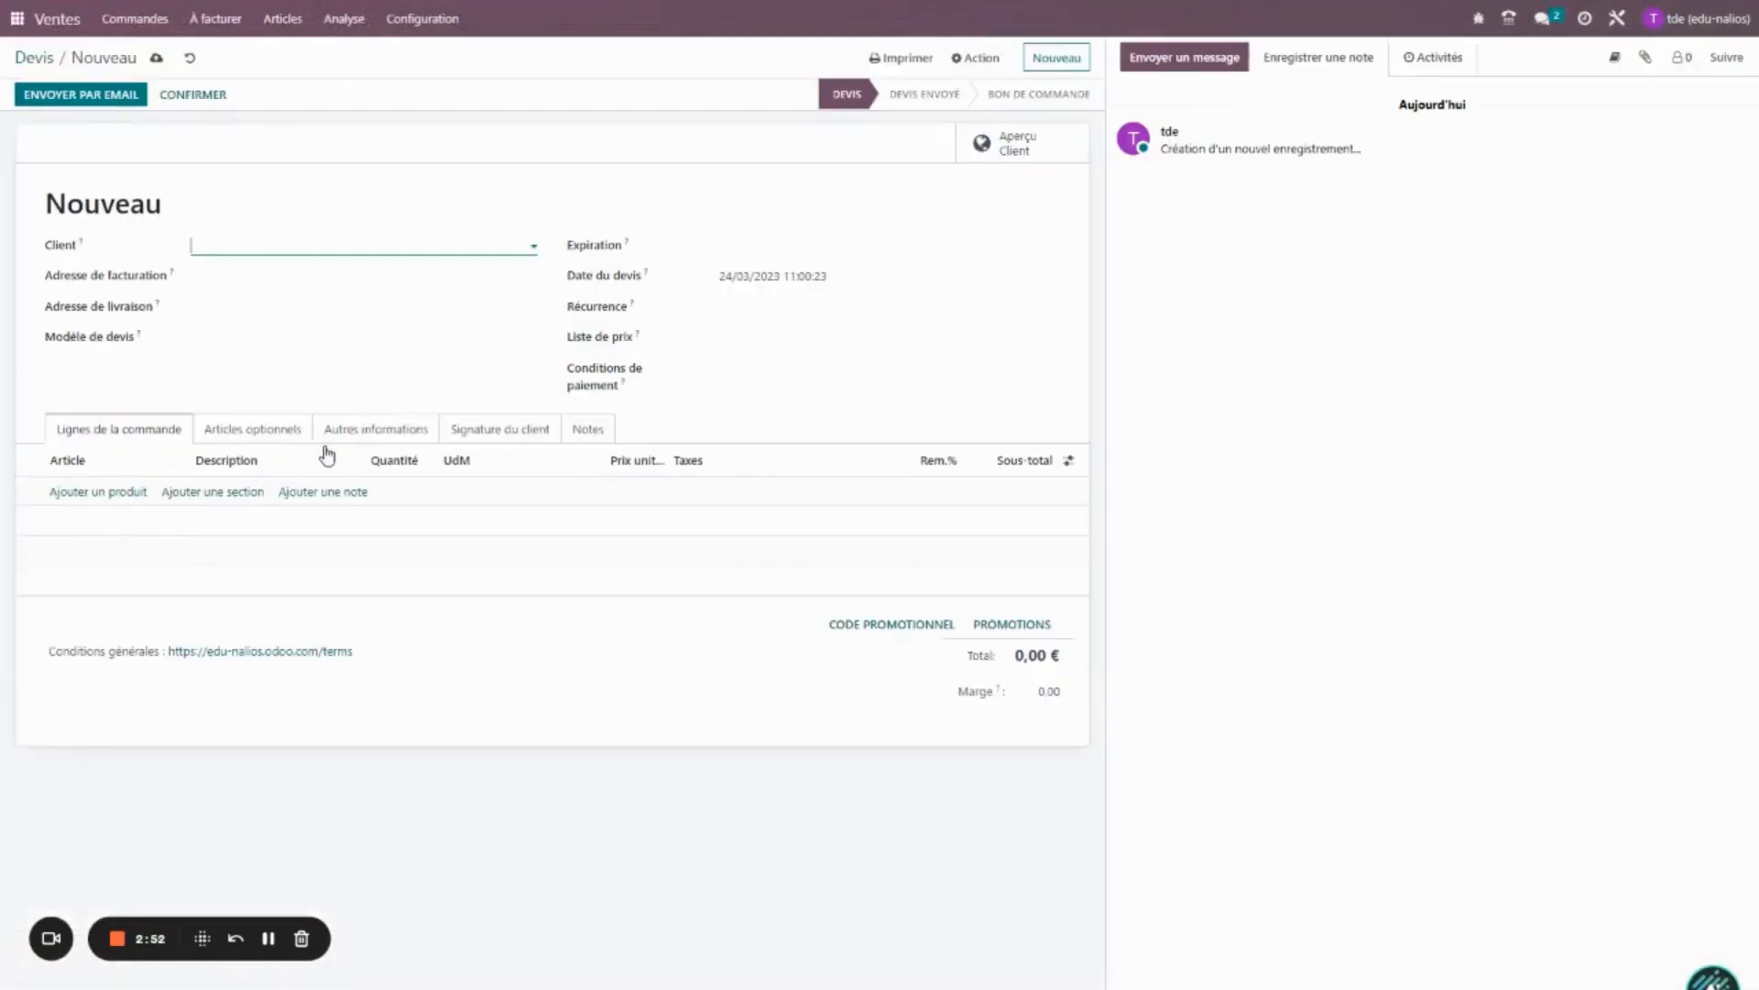
type("deco")
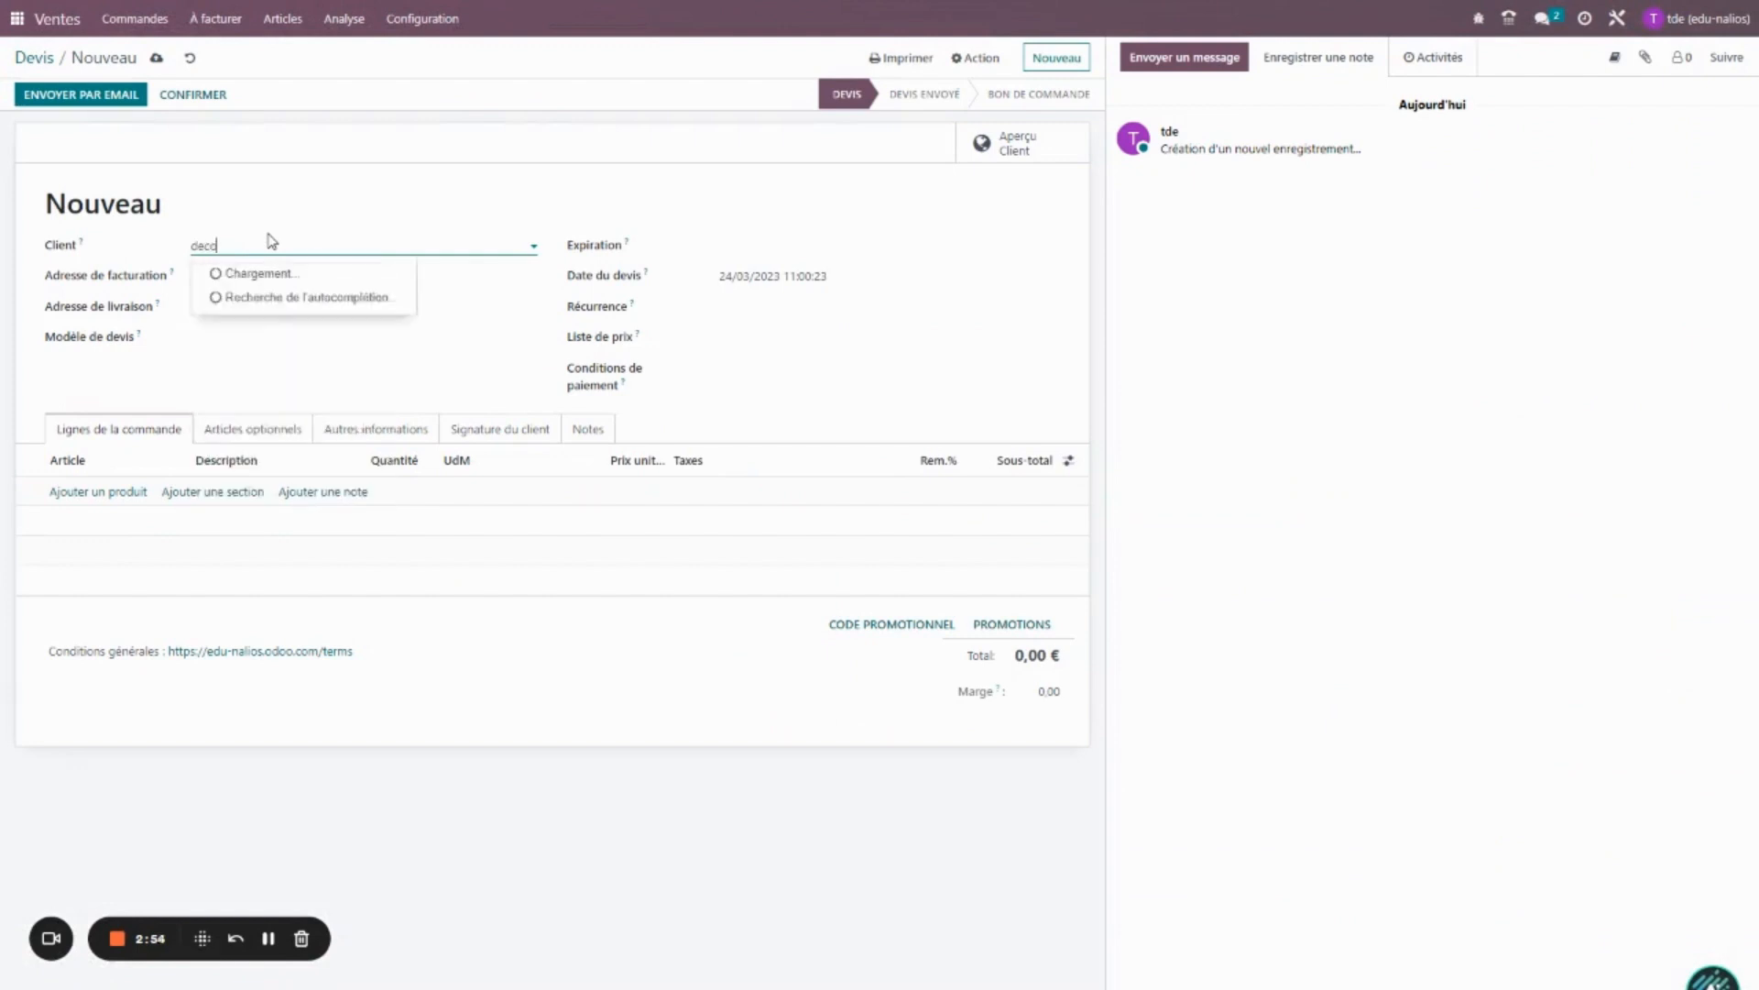
left_click(266, 273)
Add 500 units of Soda 250ml - Deco Addict to the quotation and confirm the order.
left_click(98, 499)
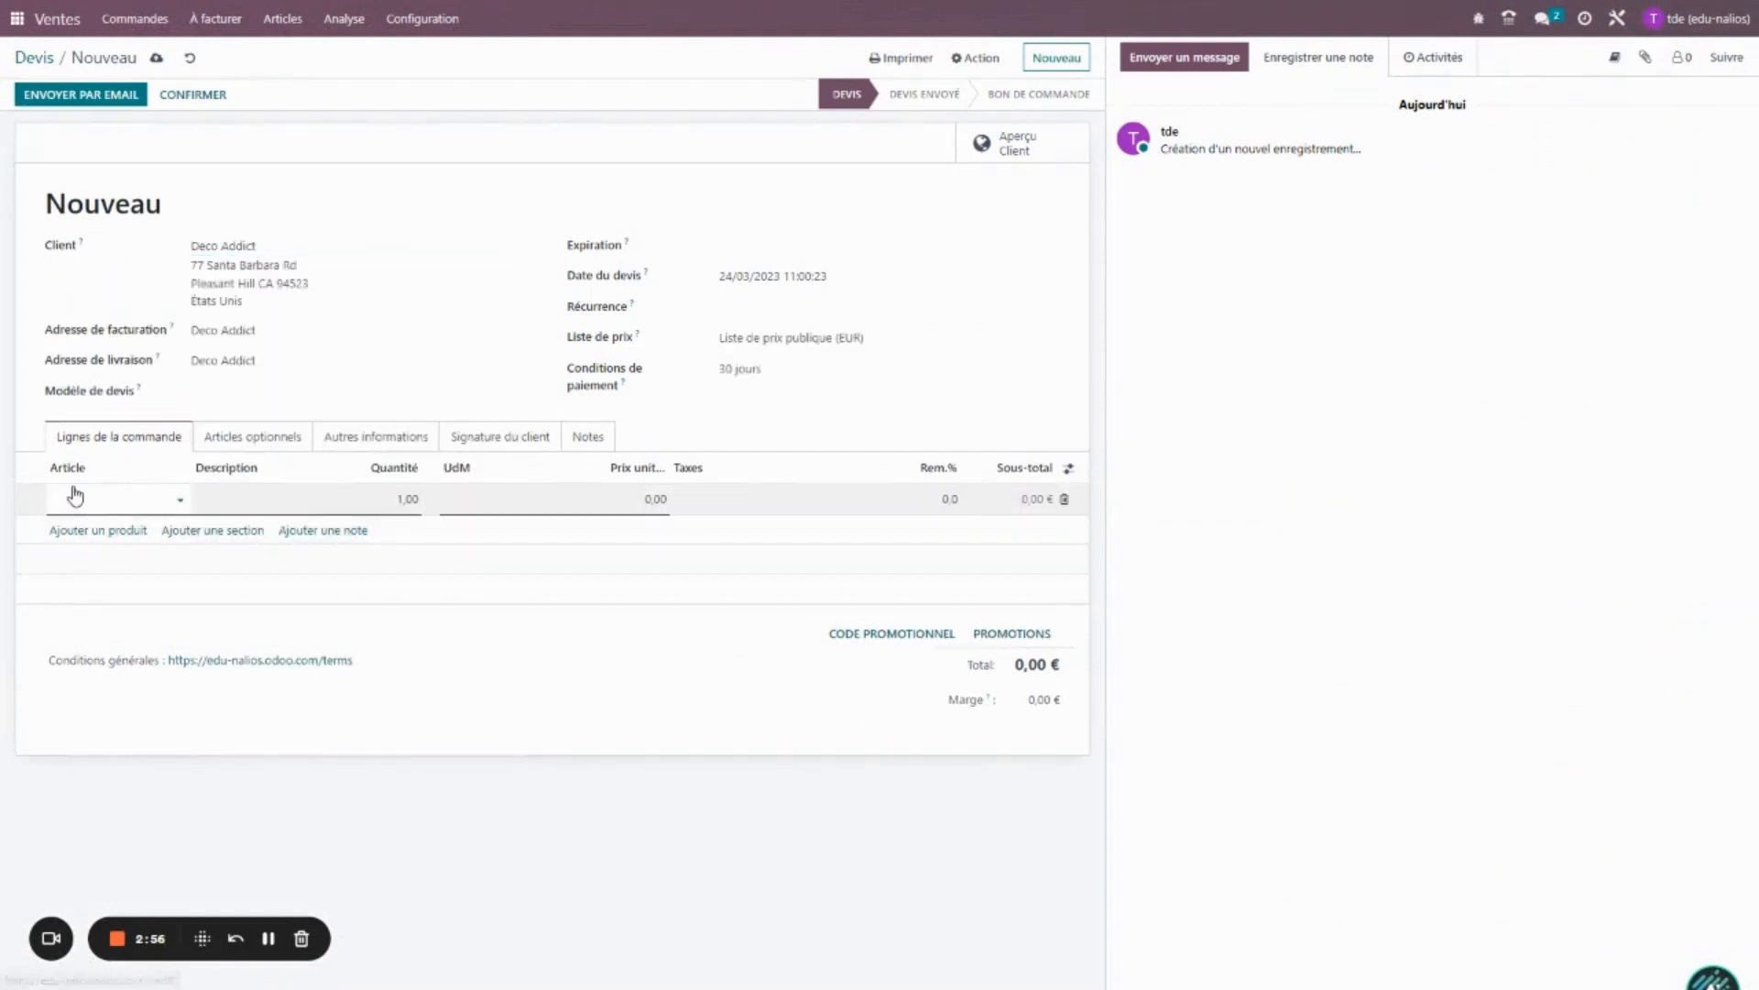
type("soc")
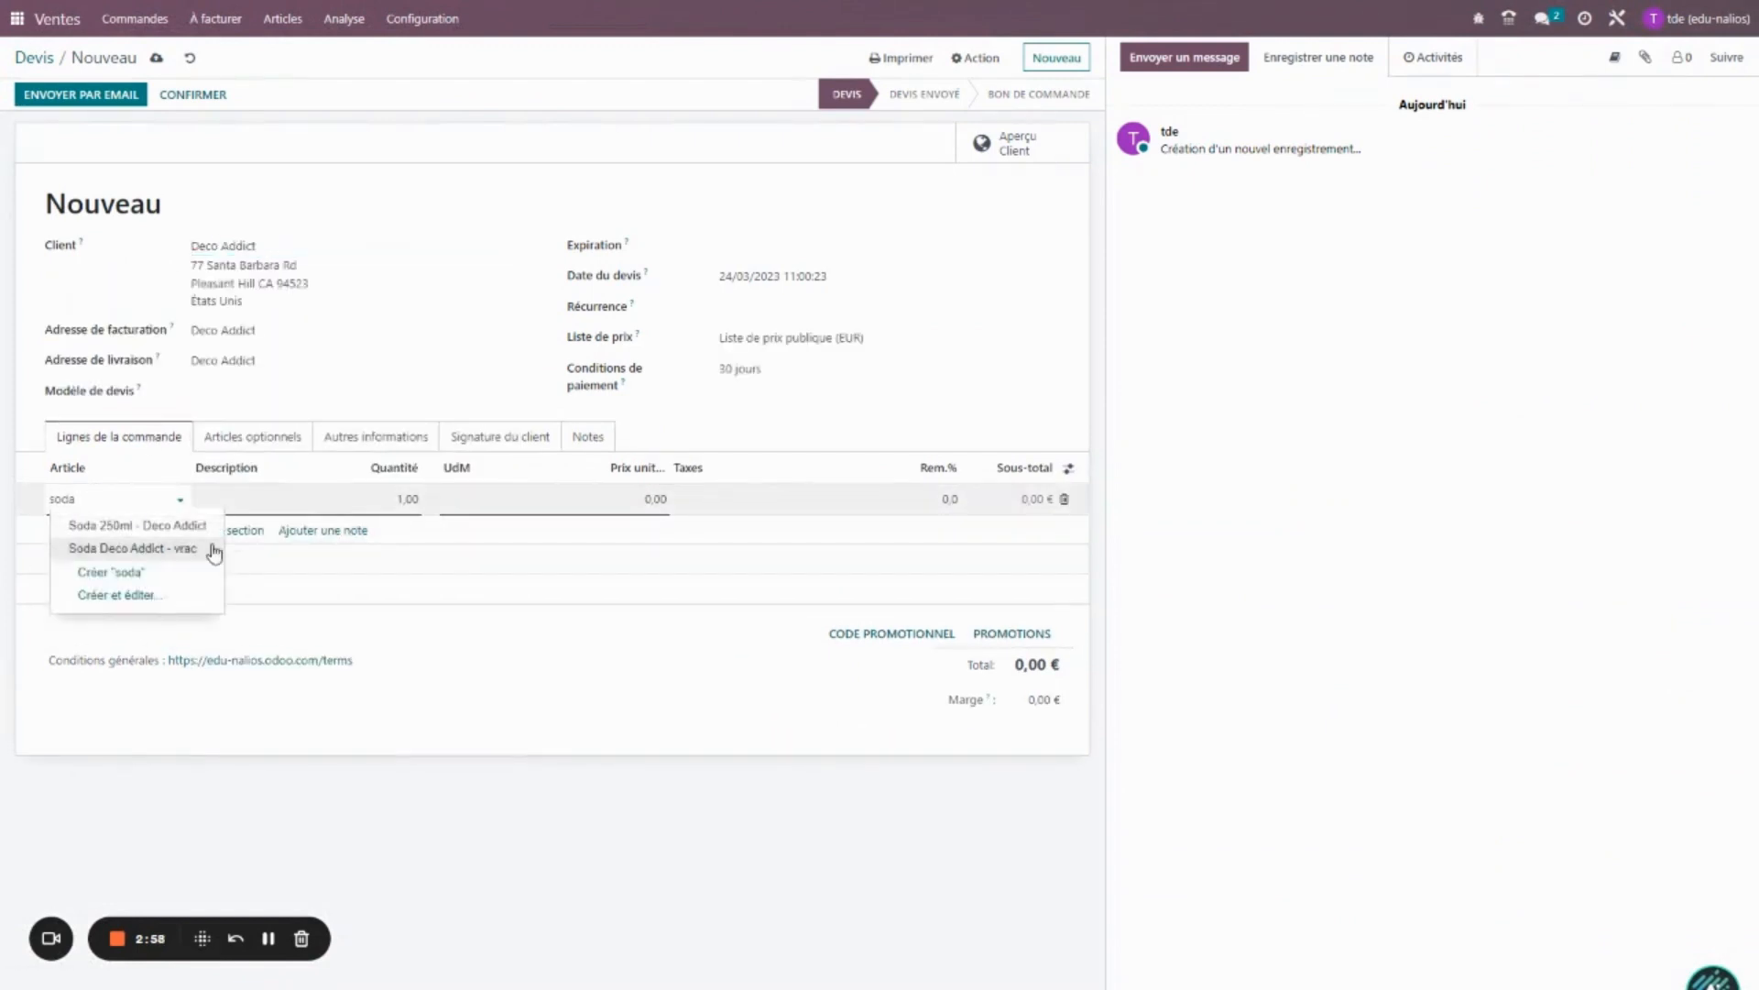
left_click(206, 527)
left_click(411, 497)
type("50")
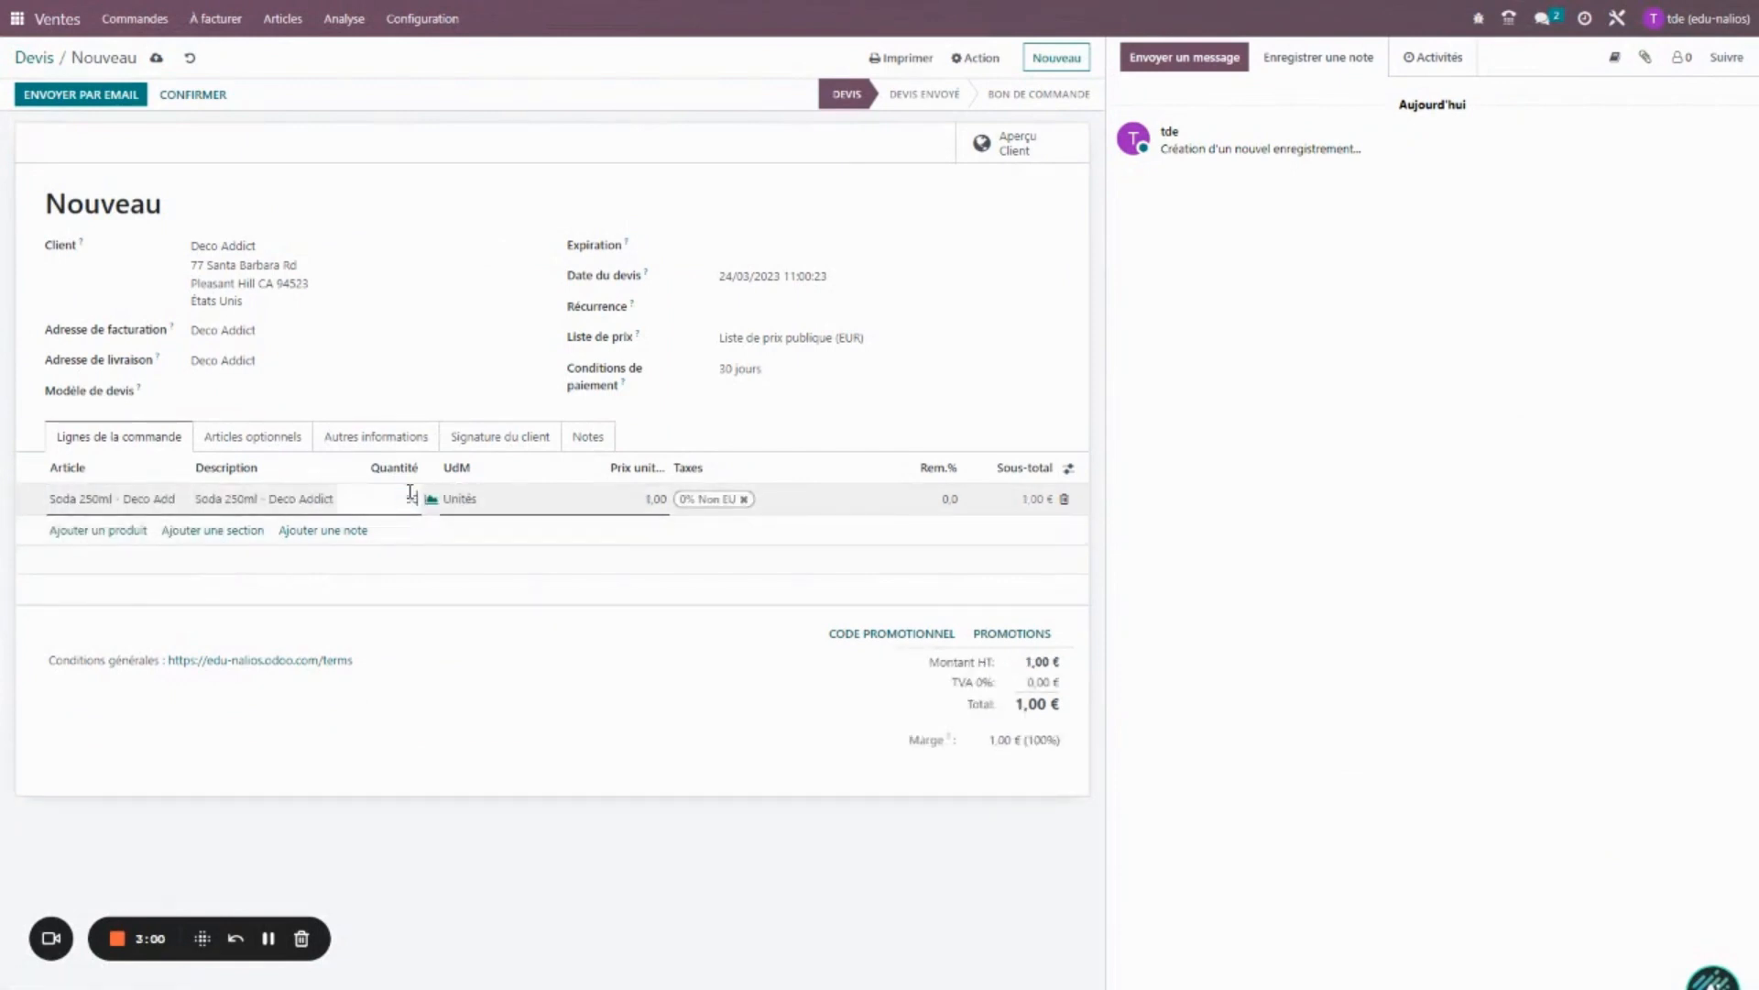
type("0")
left_click(19, 394)
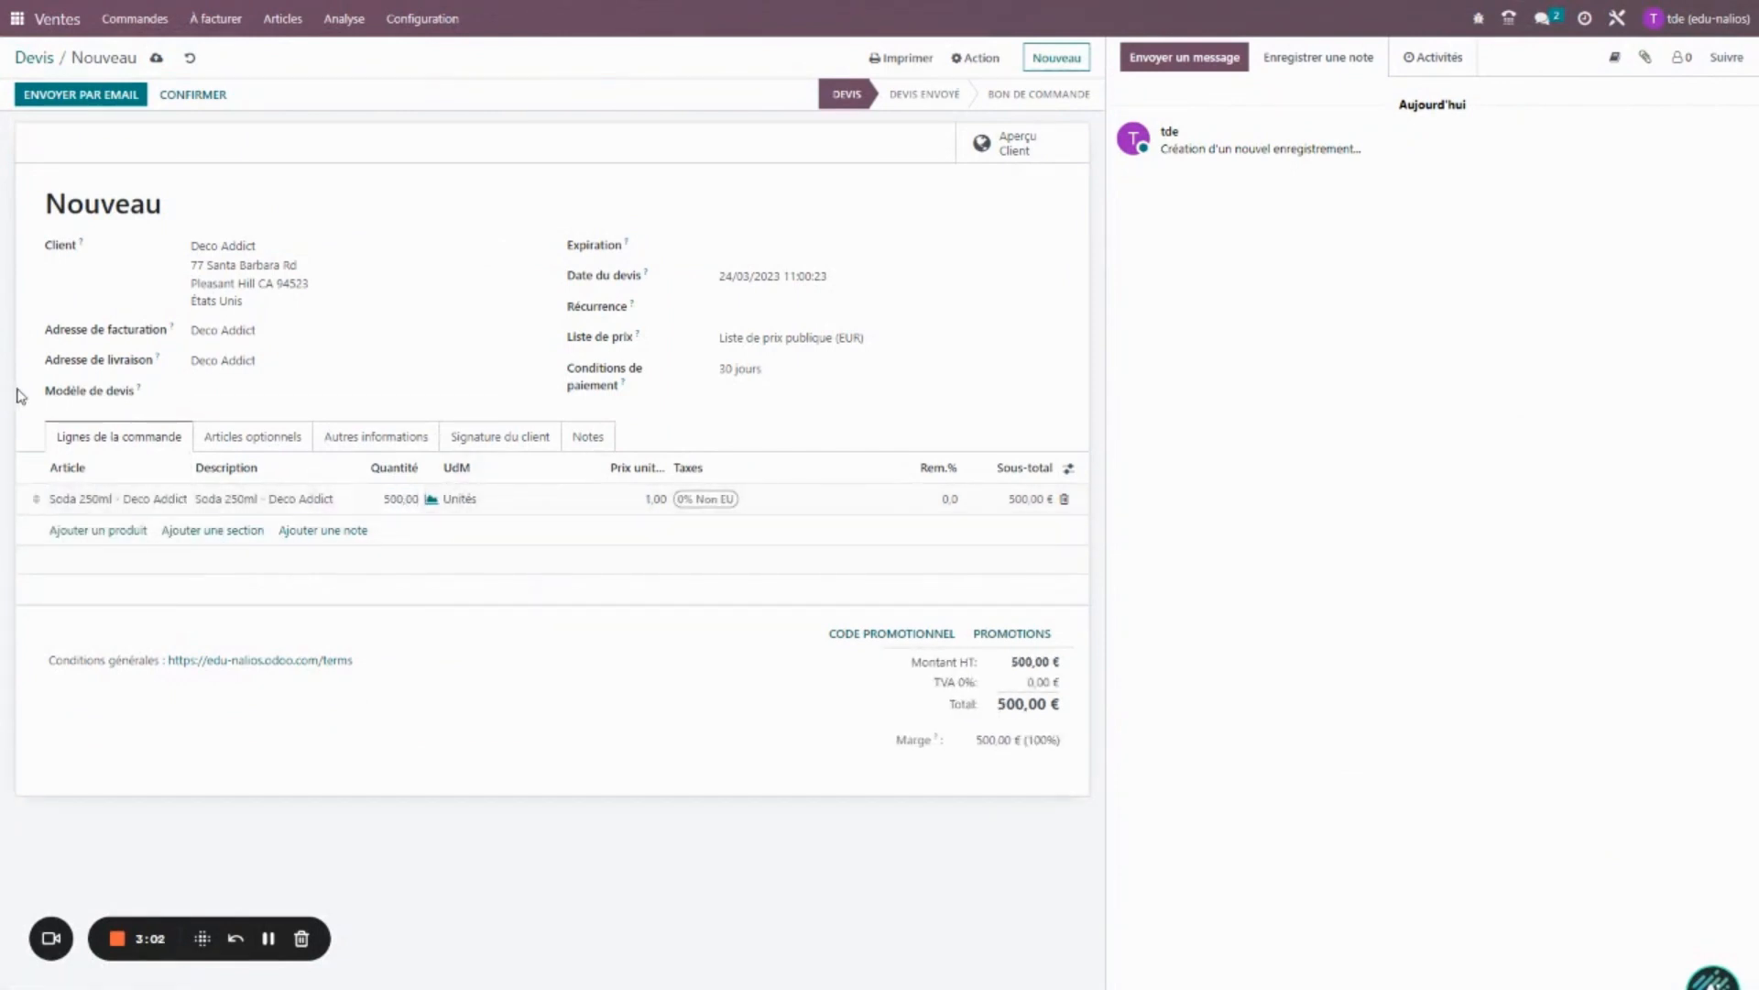
left_click(188, 96)
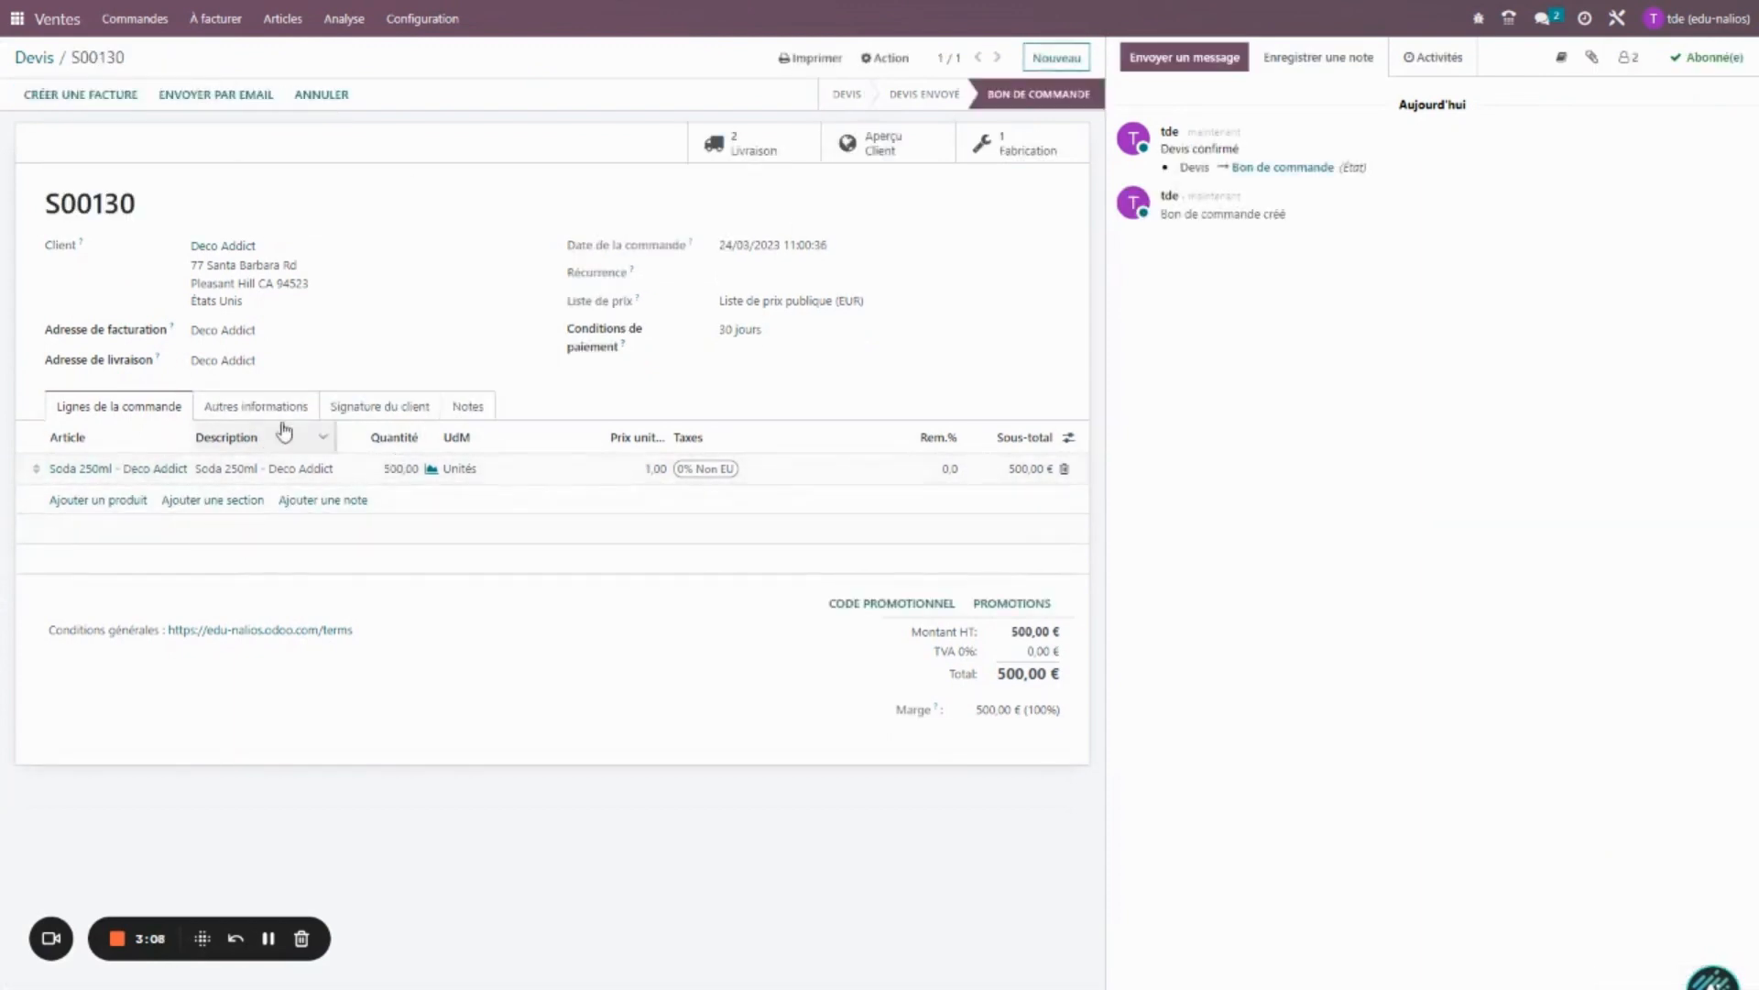
Open the sales order's manufacturing order and confirm its linked purchase request for the components.
left_click(1016, 147)
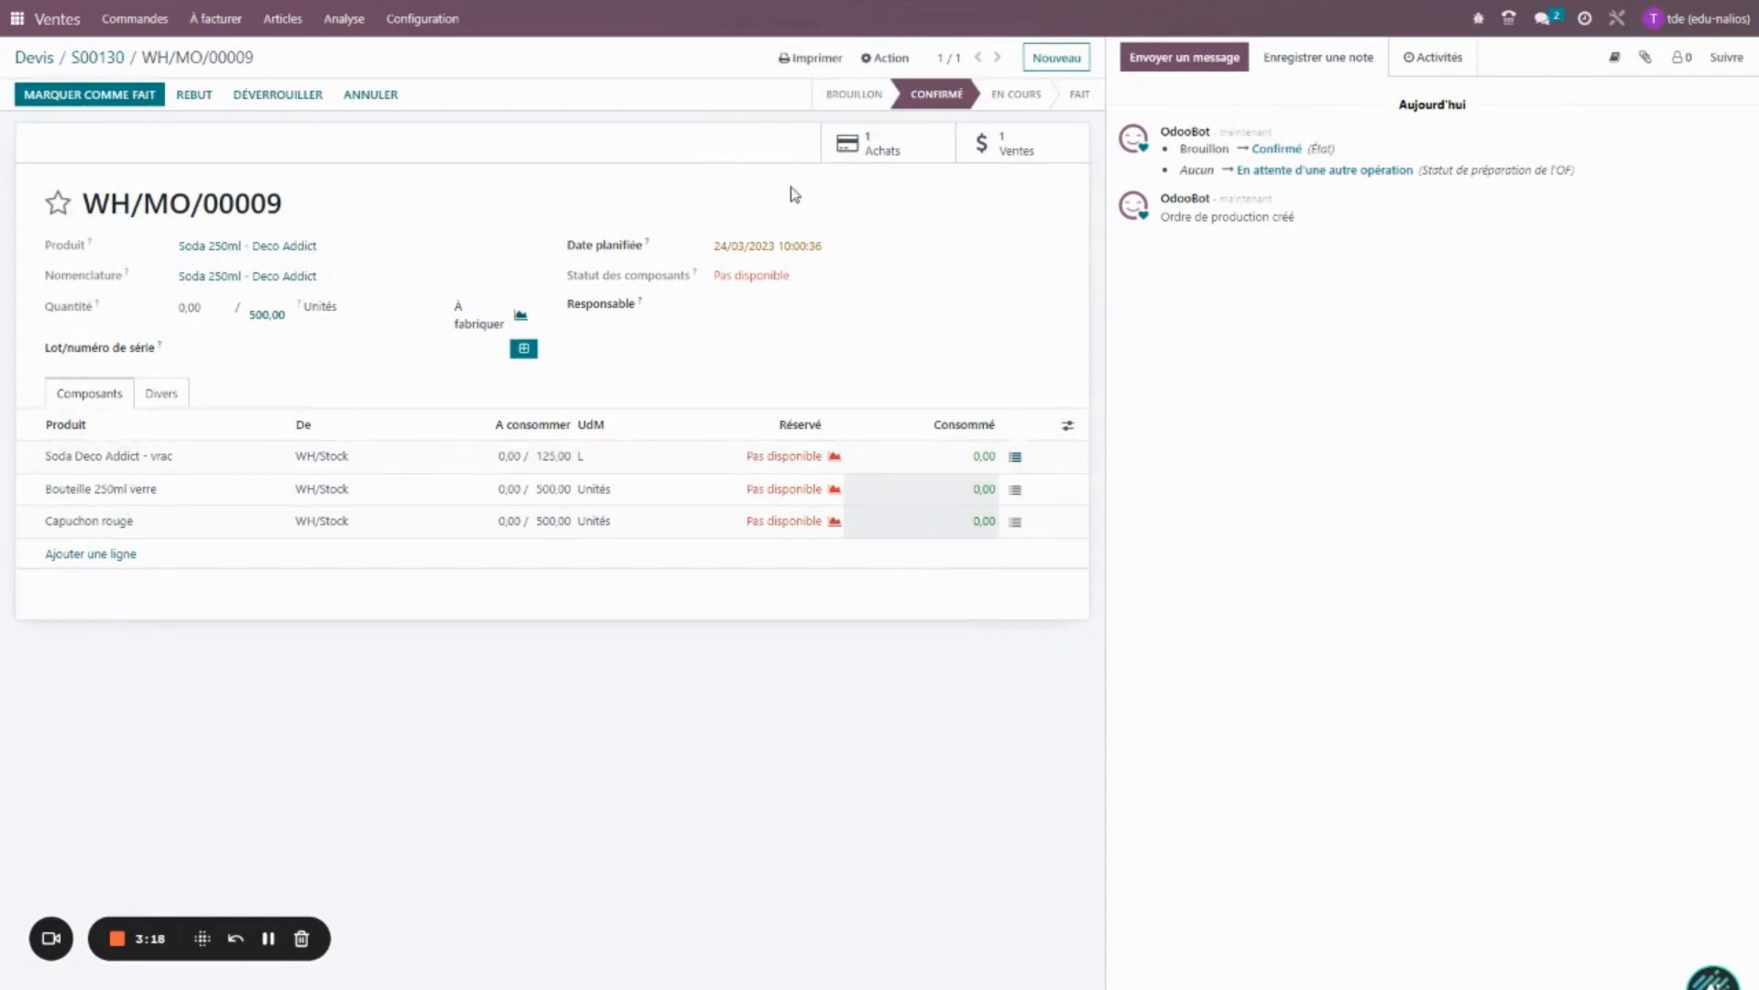
left_click(859, 146)
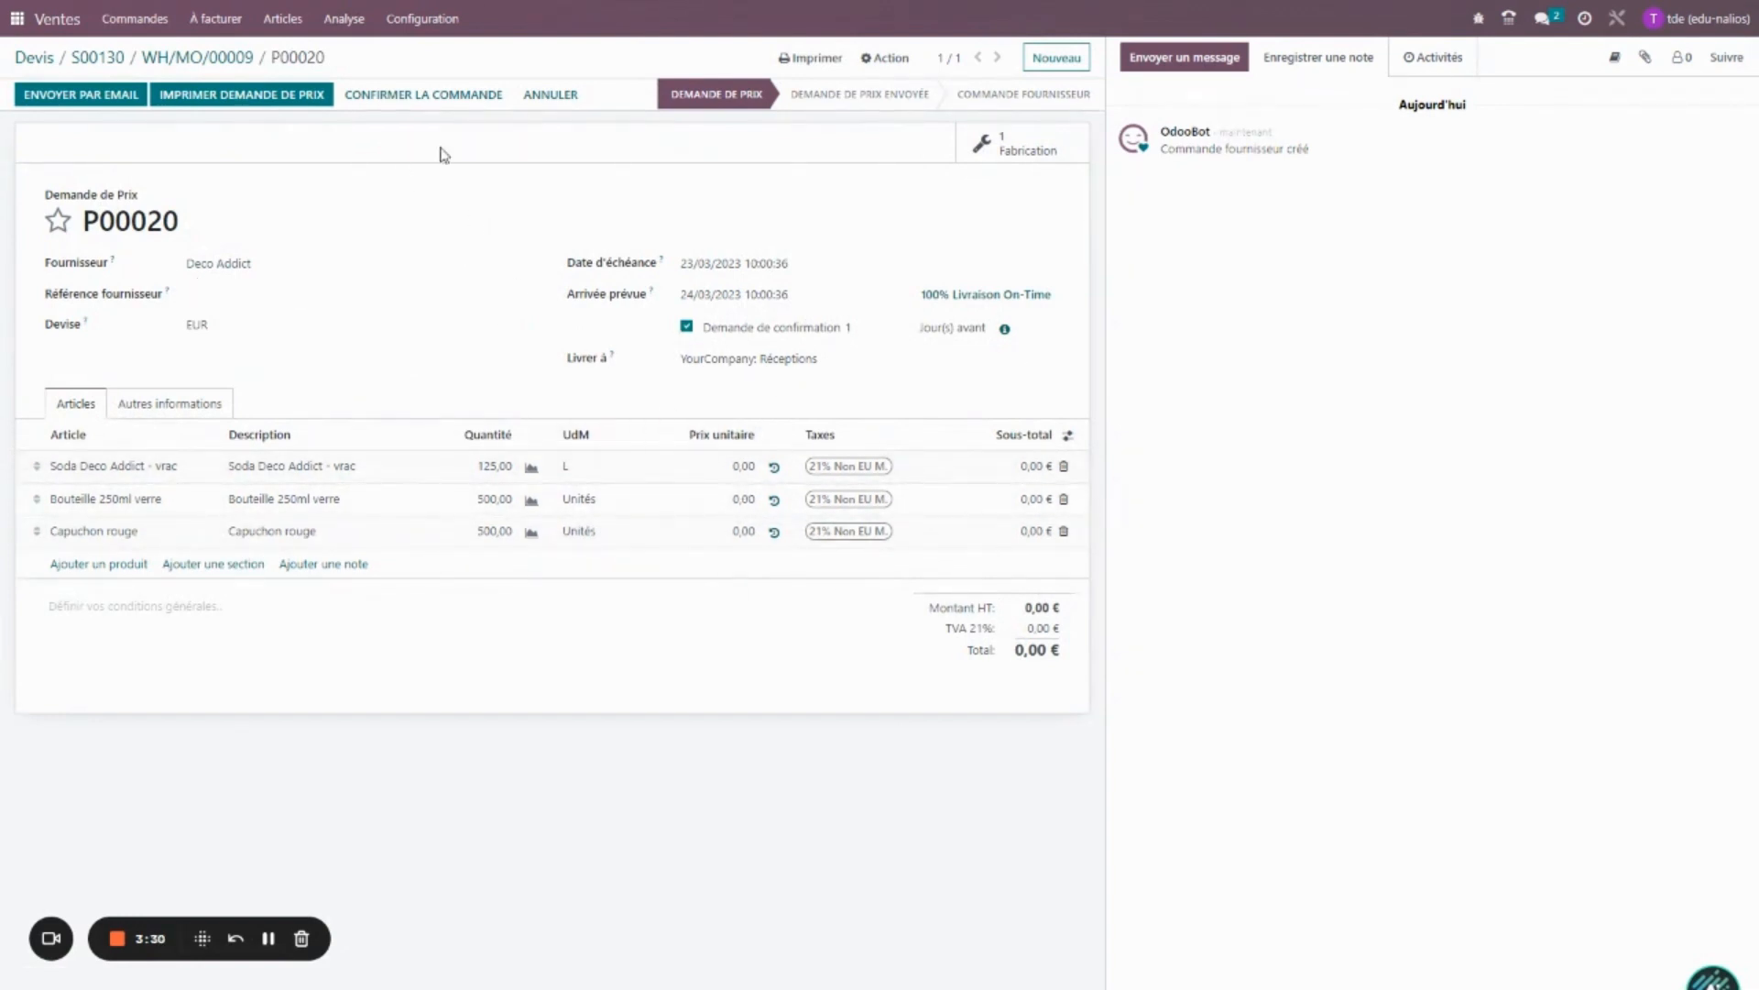
left_click(441, 97)
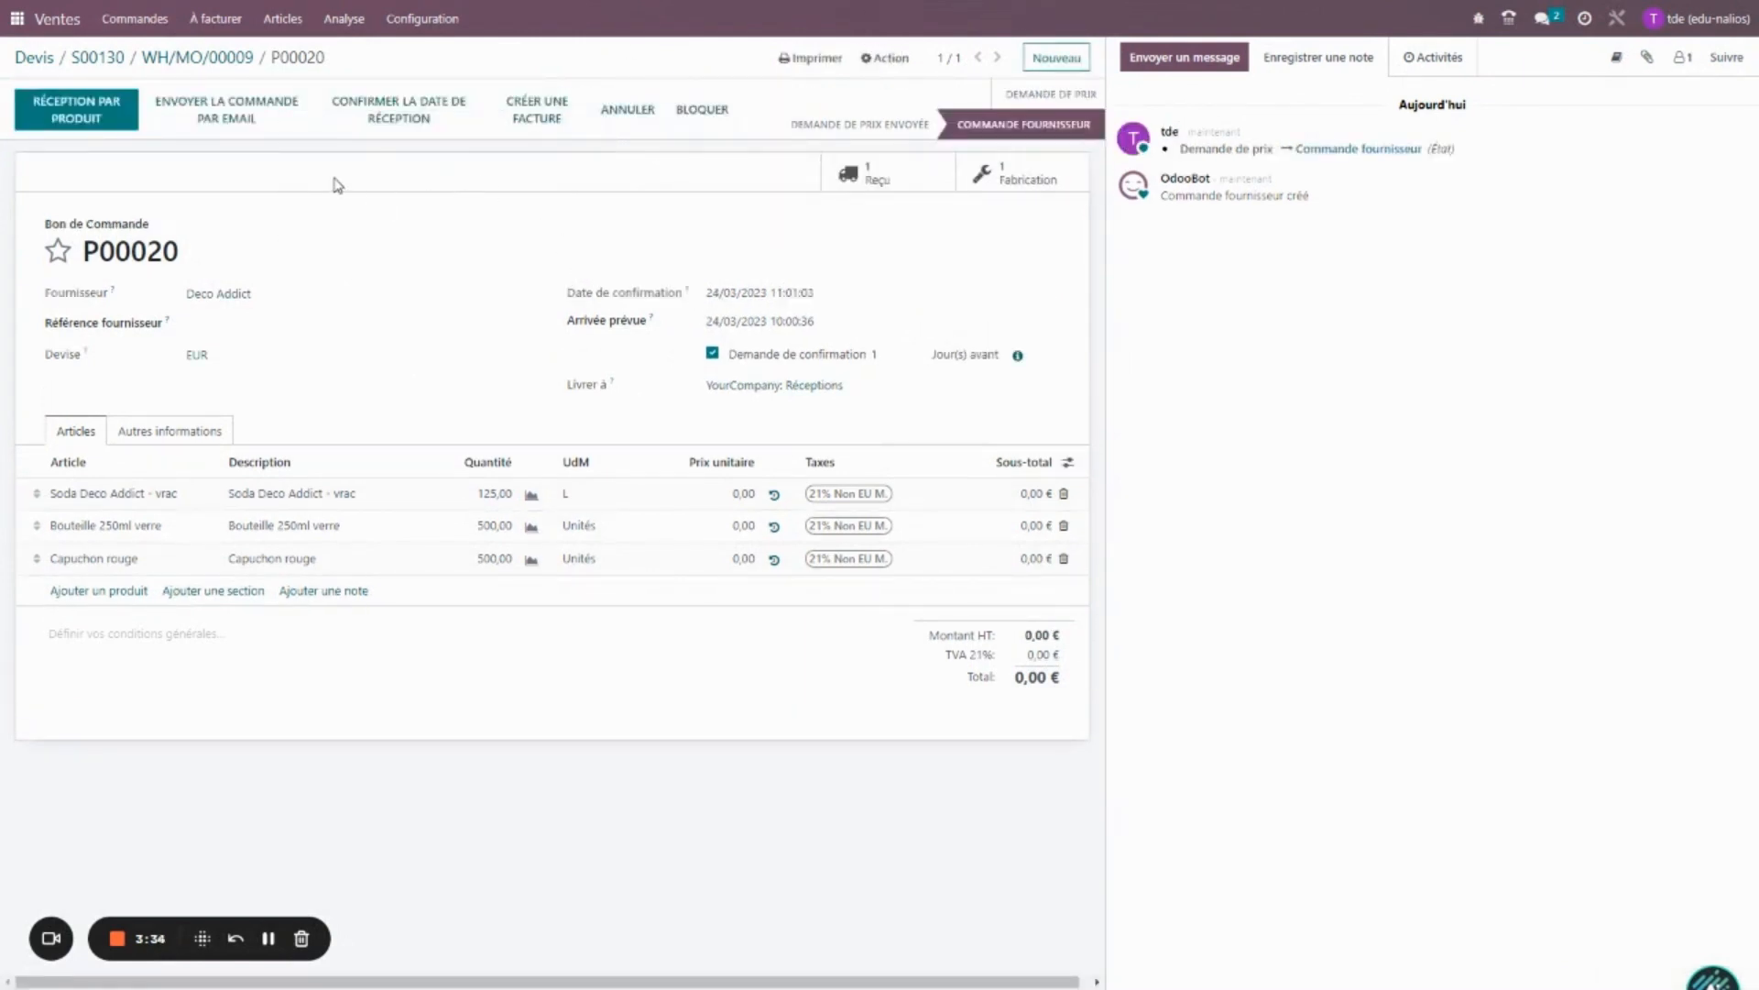
Open the purchase order's receipt and assign Deco Addict as the owner of the goods.
left_click(871, 180)
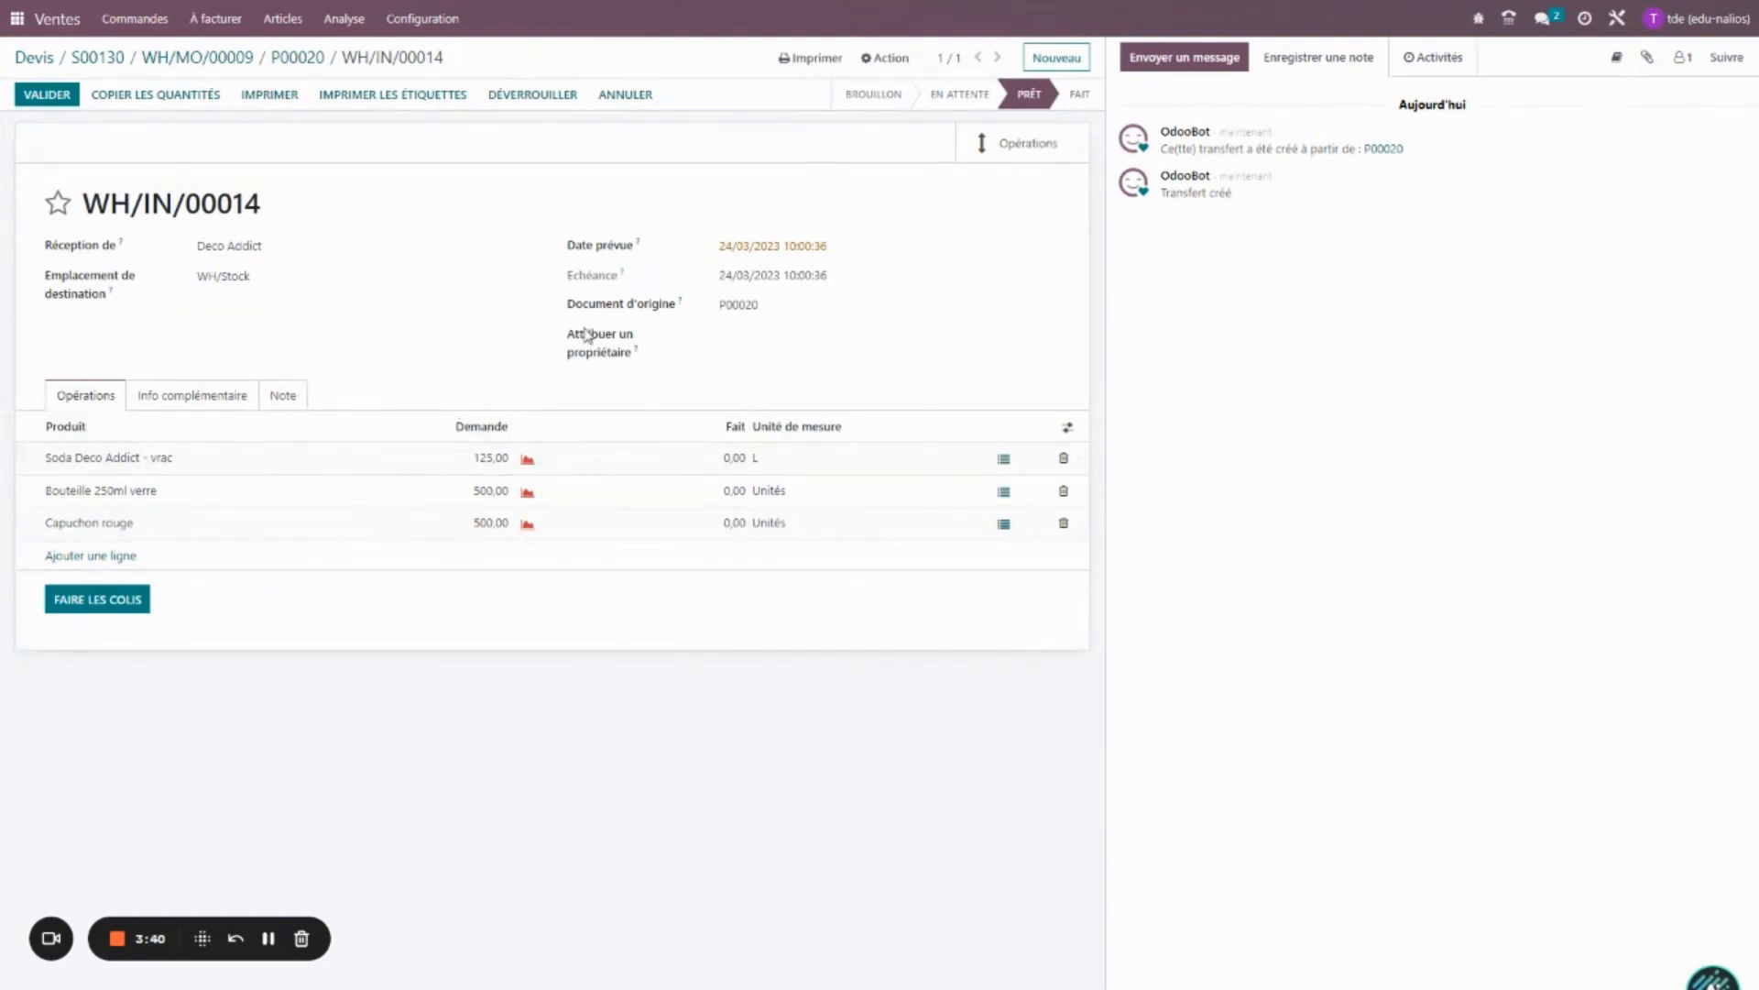
left_click(748, 335)
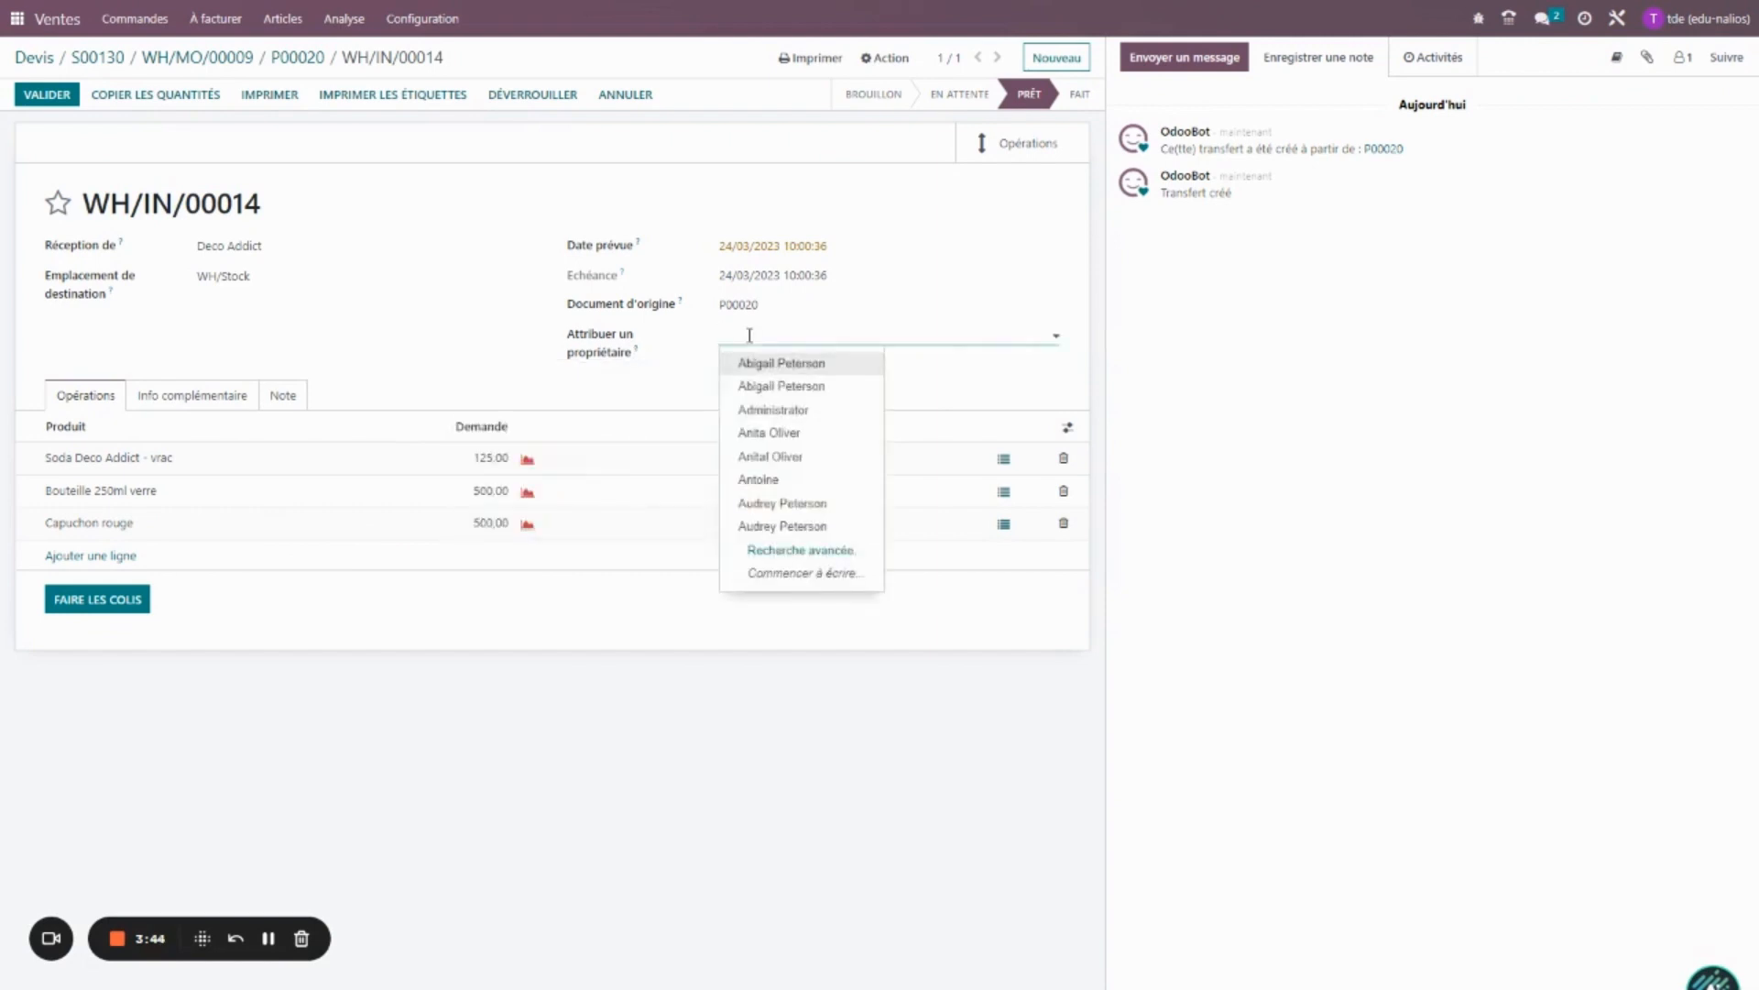
type("deco")
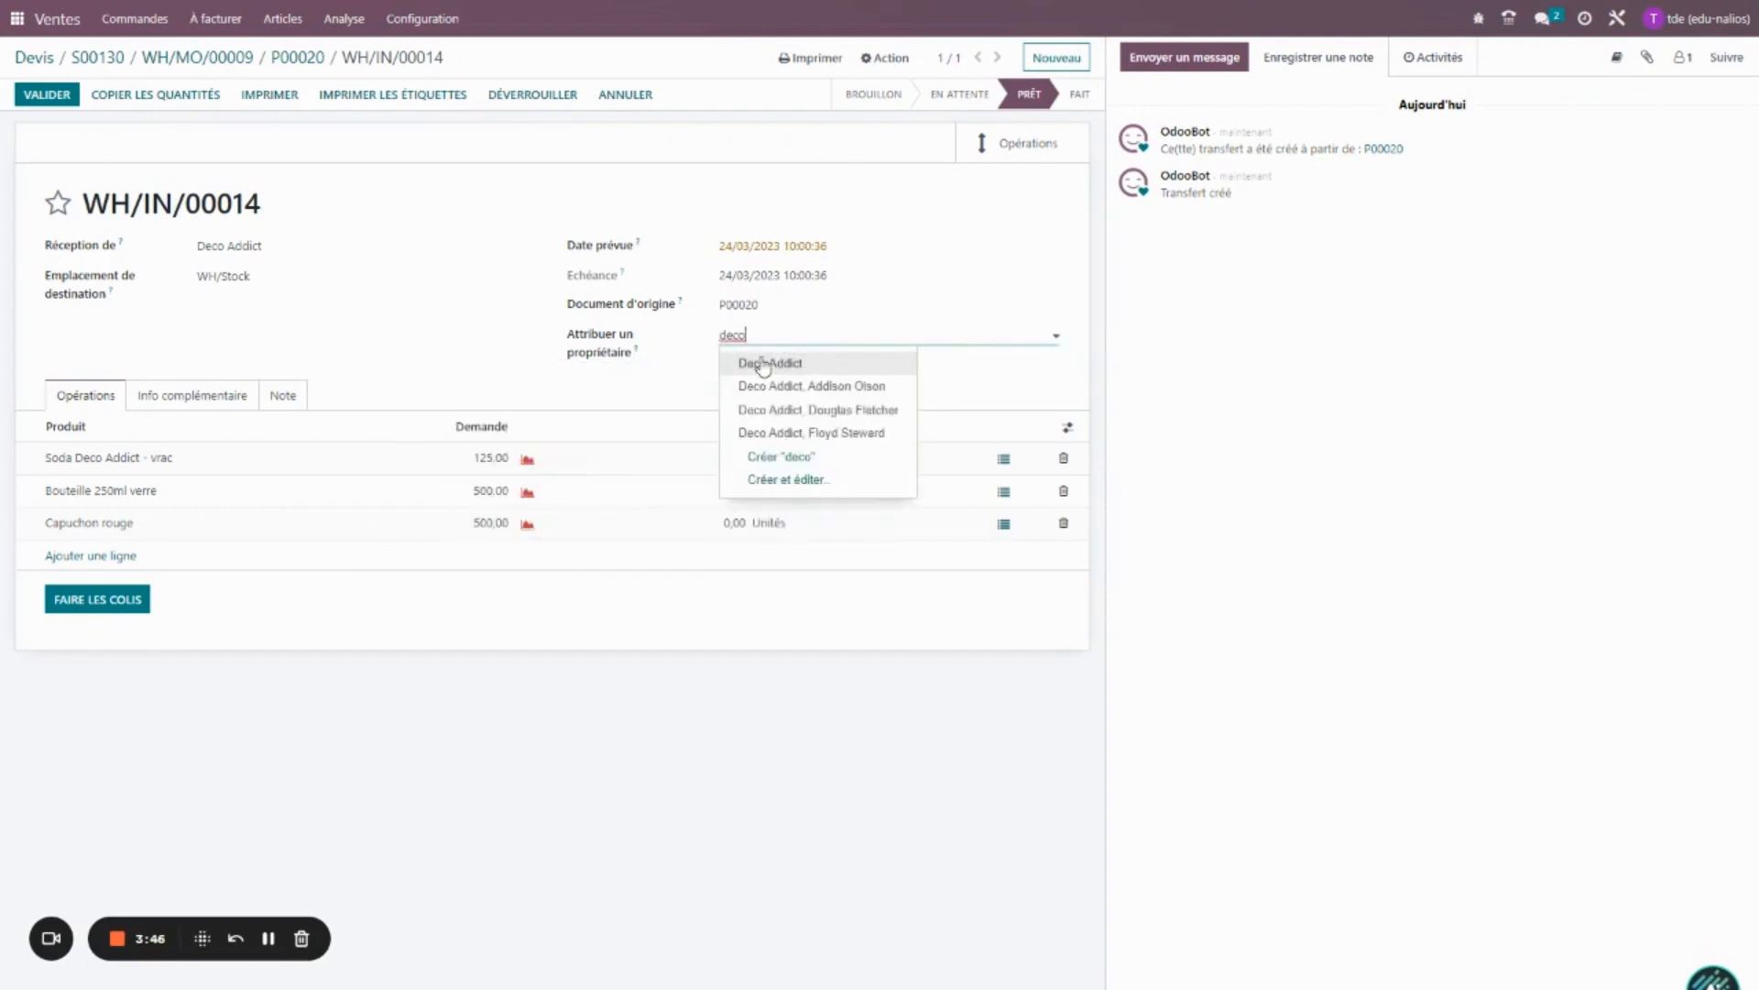
left_click(763, 364)
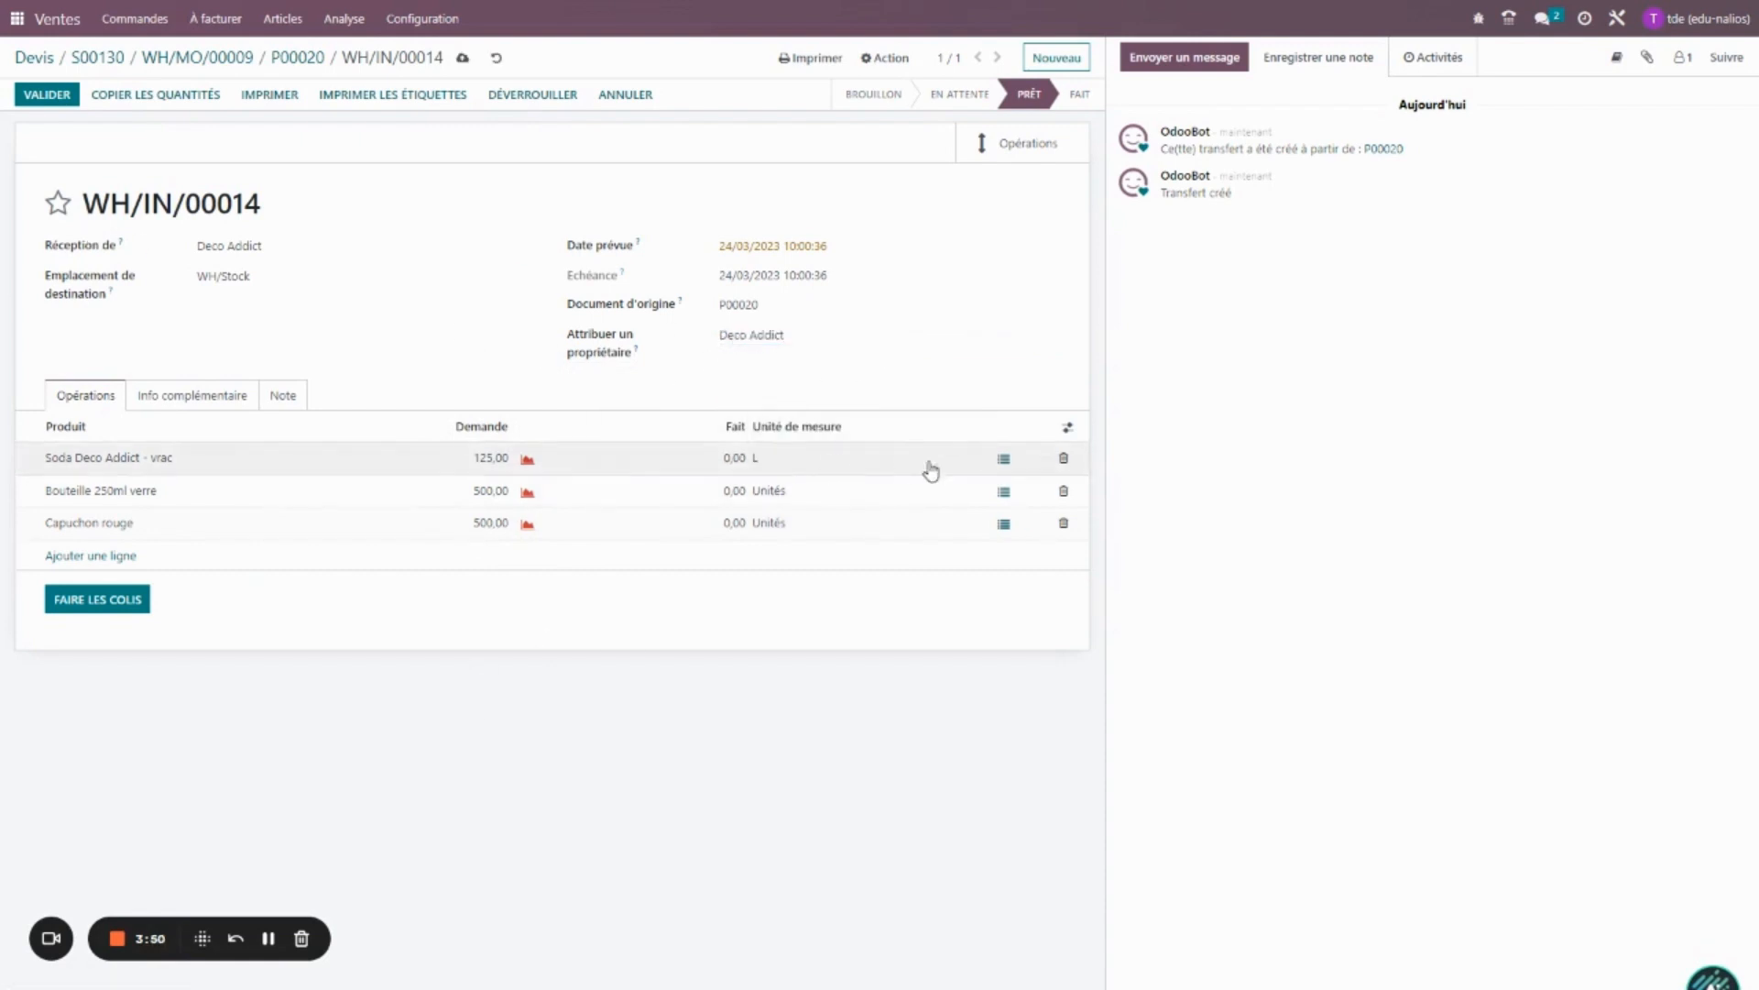
Close the detailed operations of Soda Deco Addict - vrac without changes and copy the demanded quantities into the receipt's done quantities.
left_click(1005, 463)
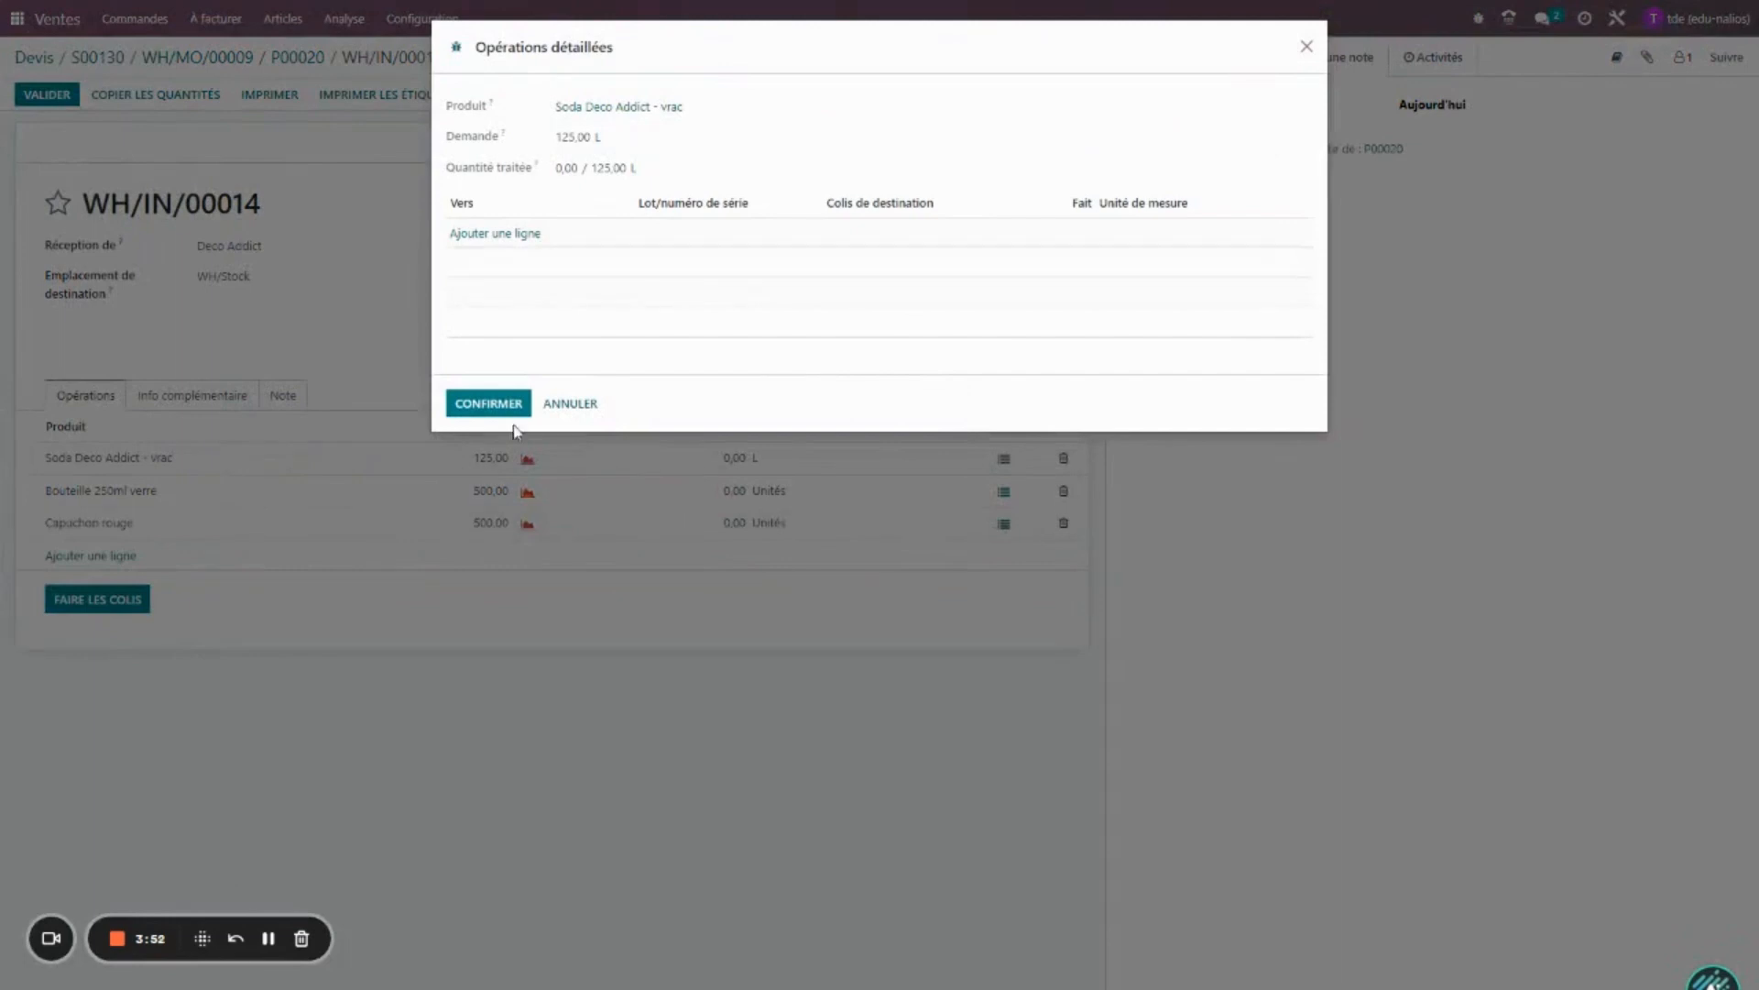
left_click(580, 408)
left_click(145, 94)
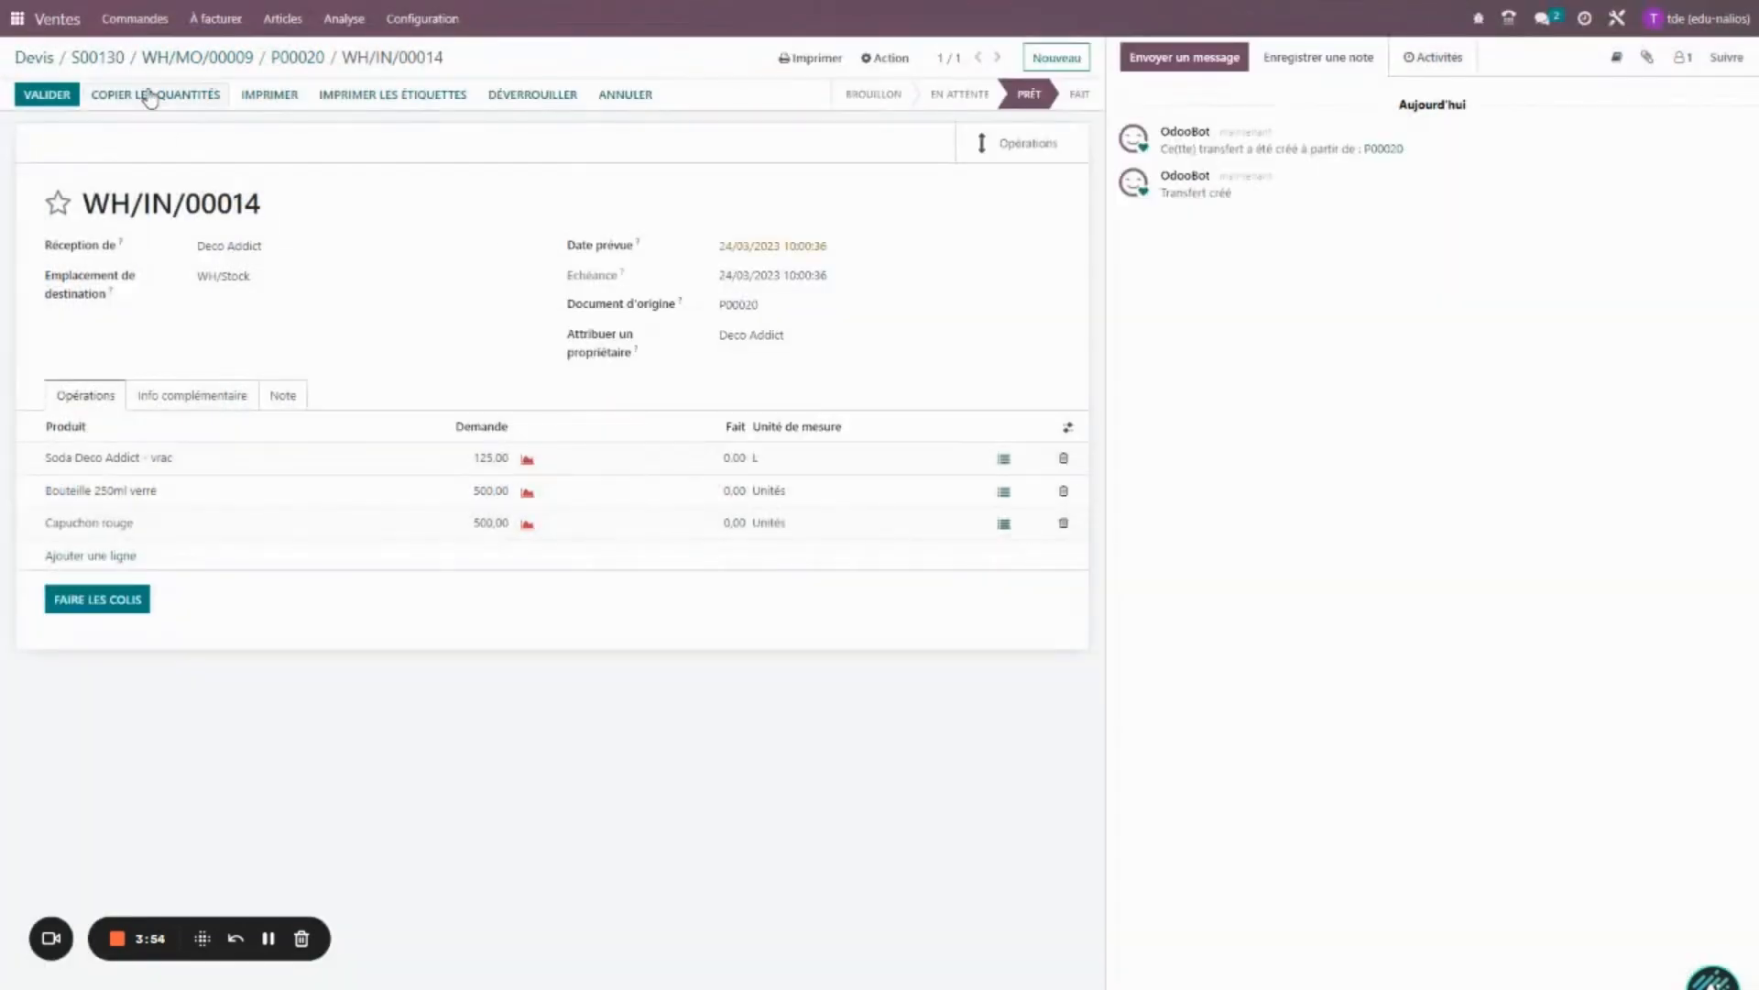
Record 125 L of Soda Deco Addict - vrac under lot 240323 in the receipt line's detailed operations and confirm.
left_click(1004, 459)
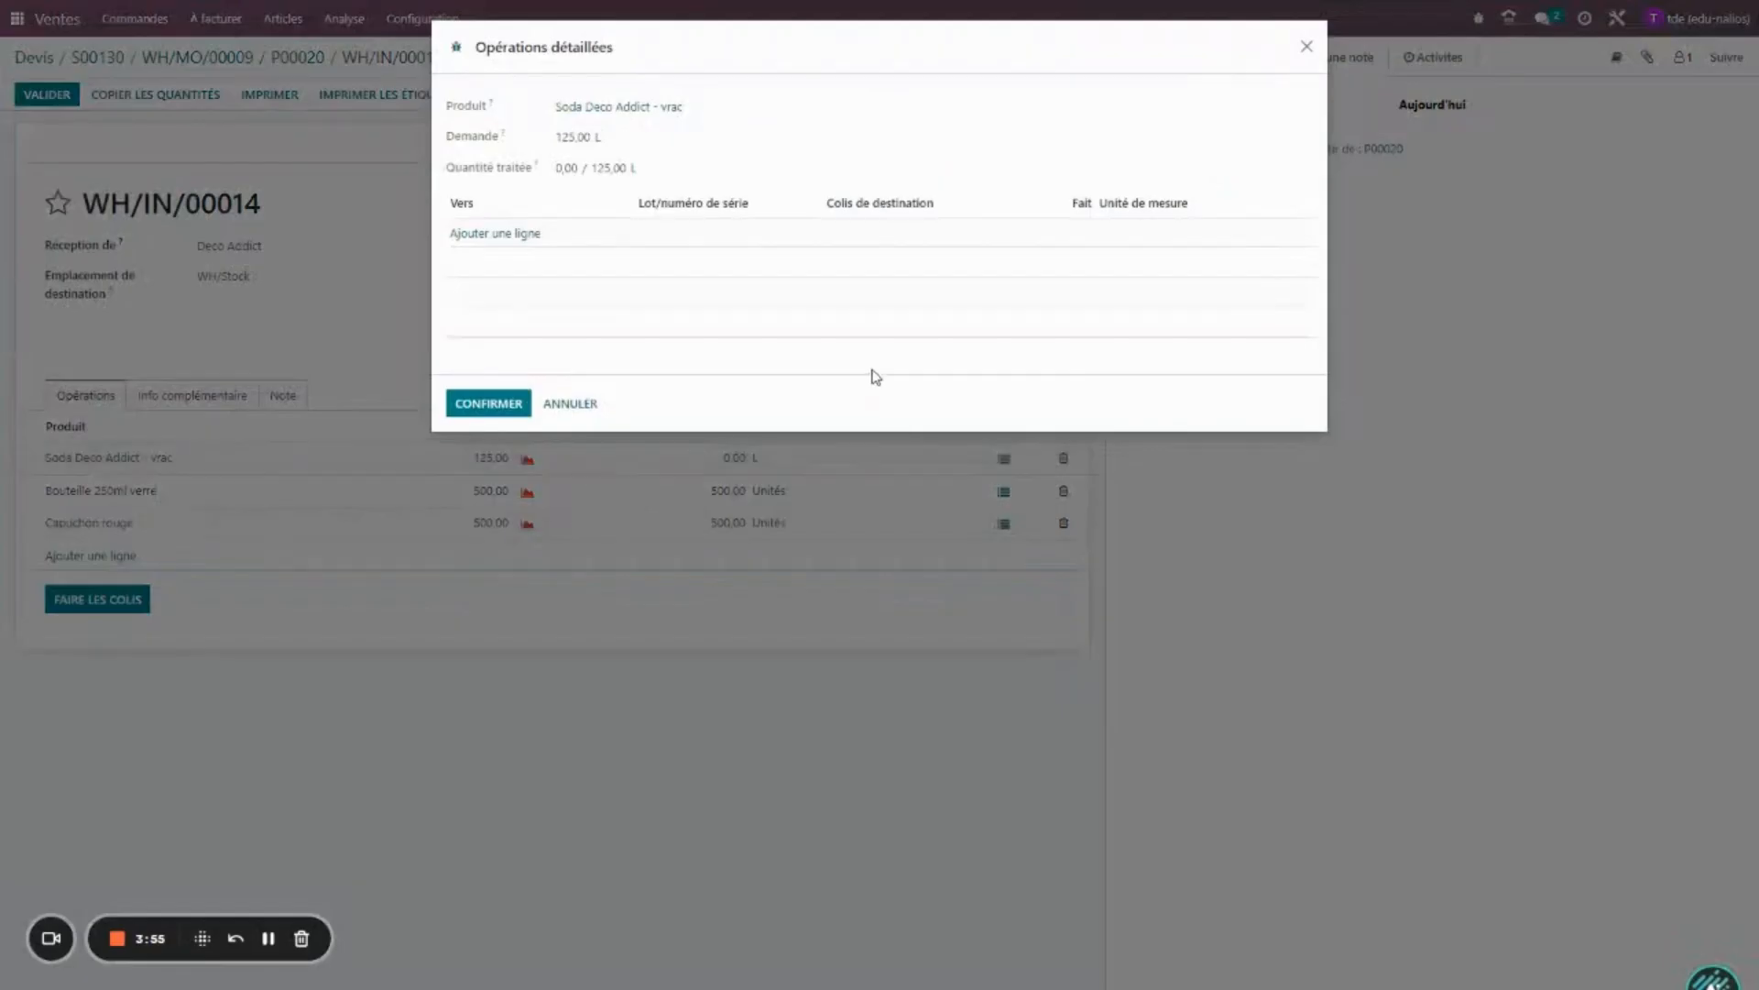
left_click(499, 240)
left_click(673, 244)
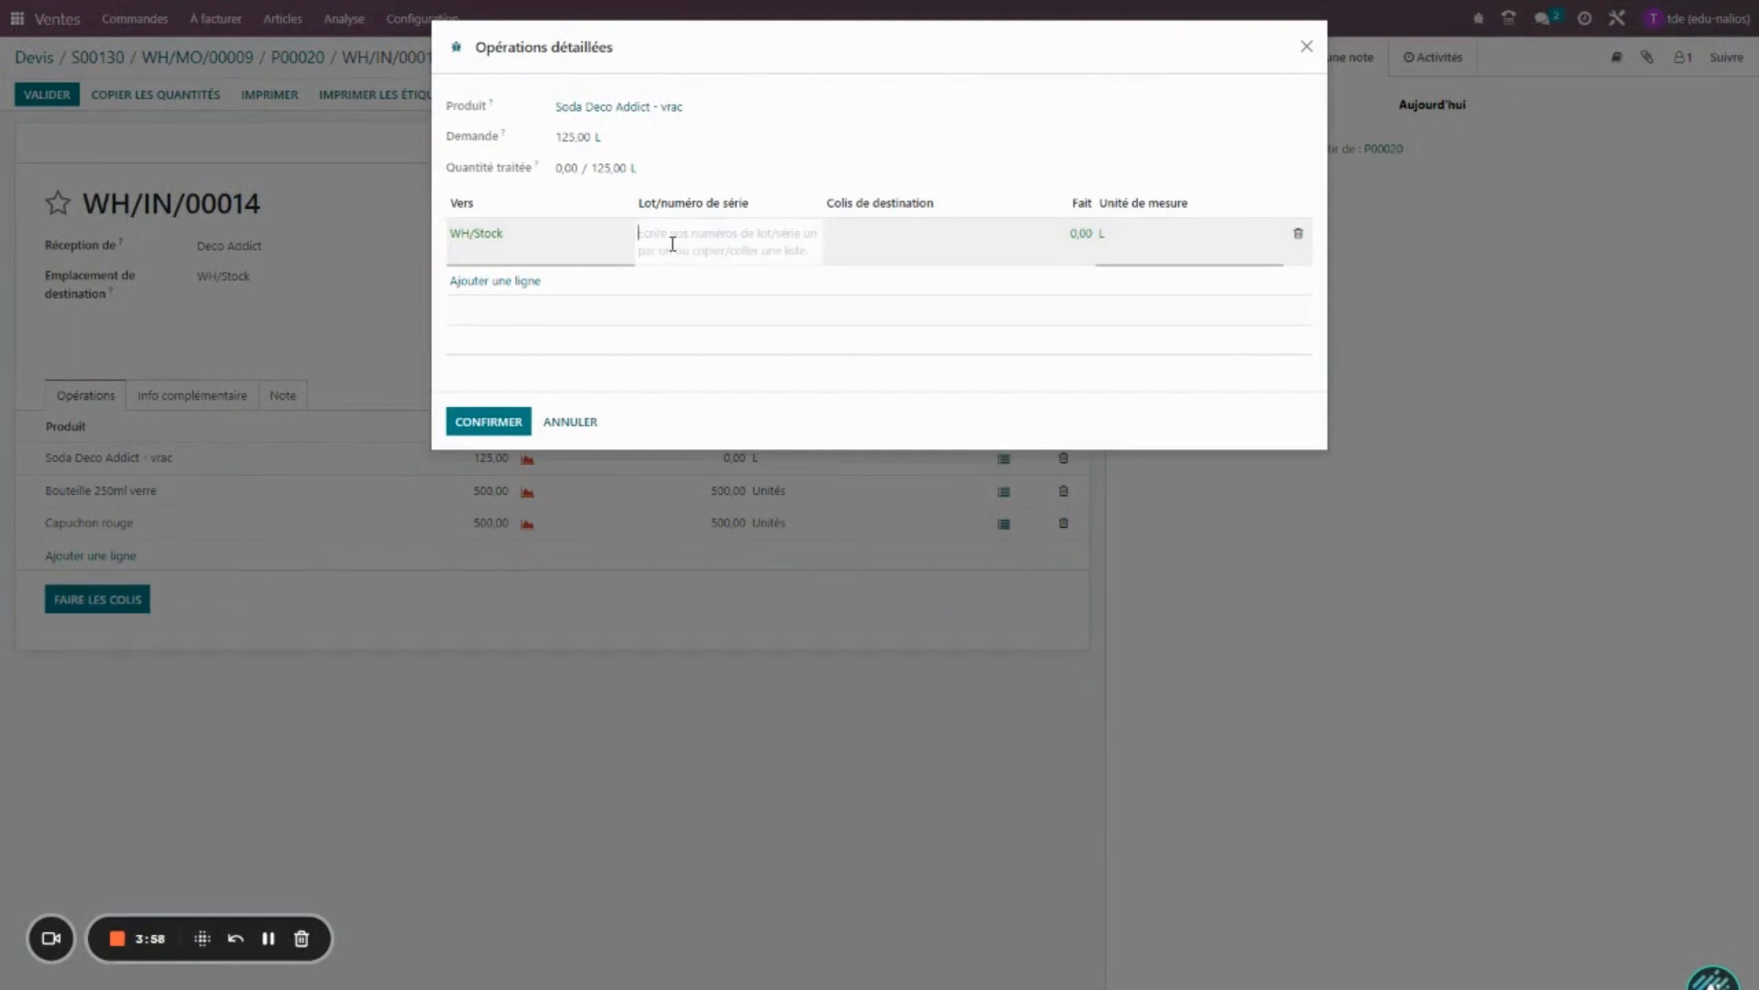
type("240323")
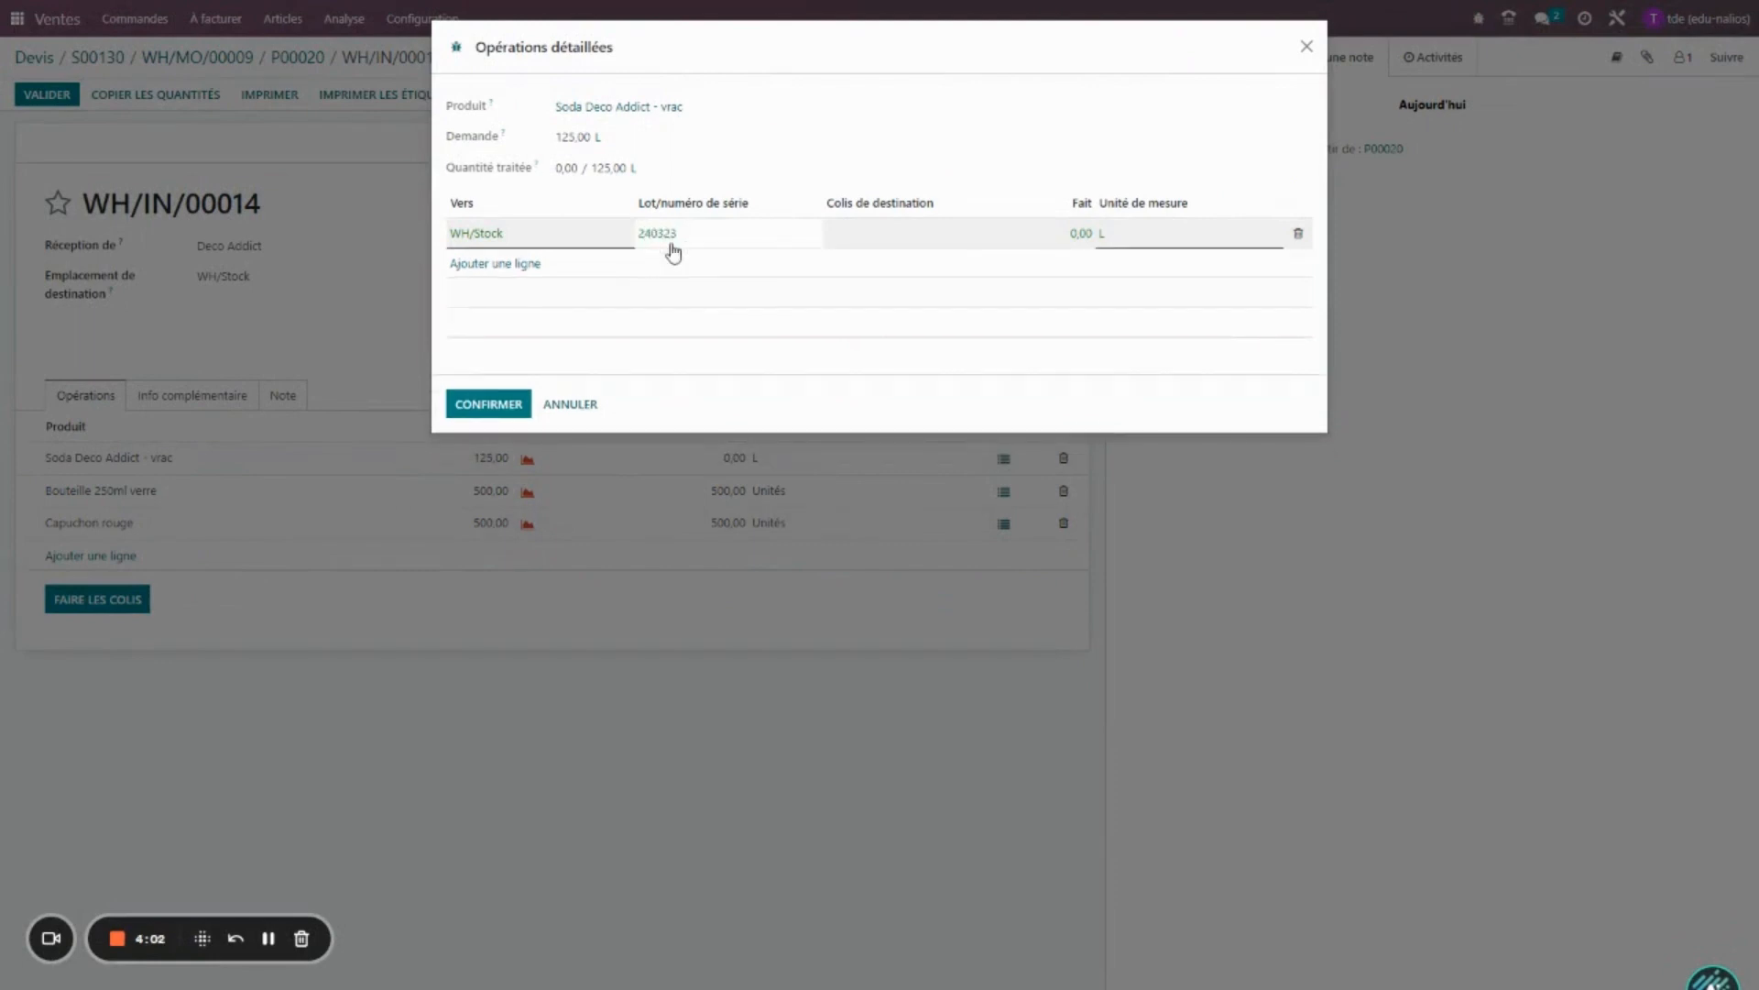
key("Tab")
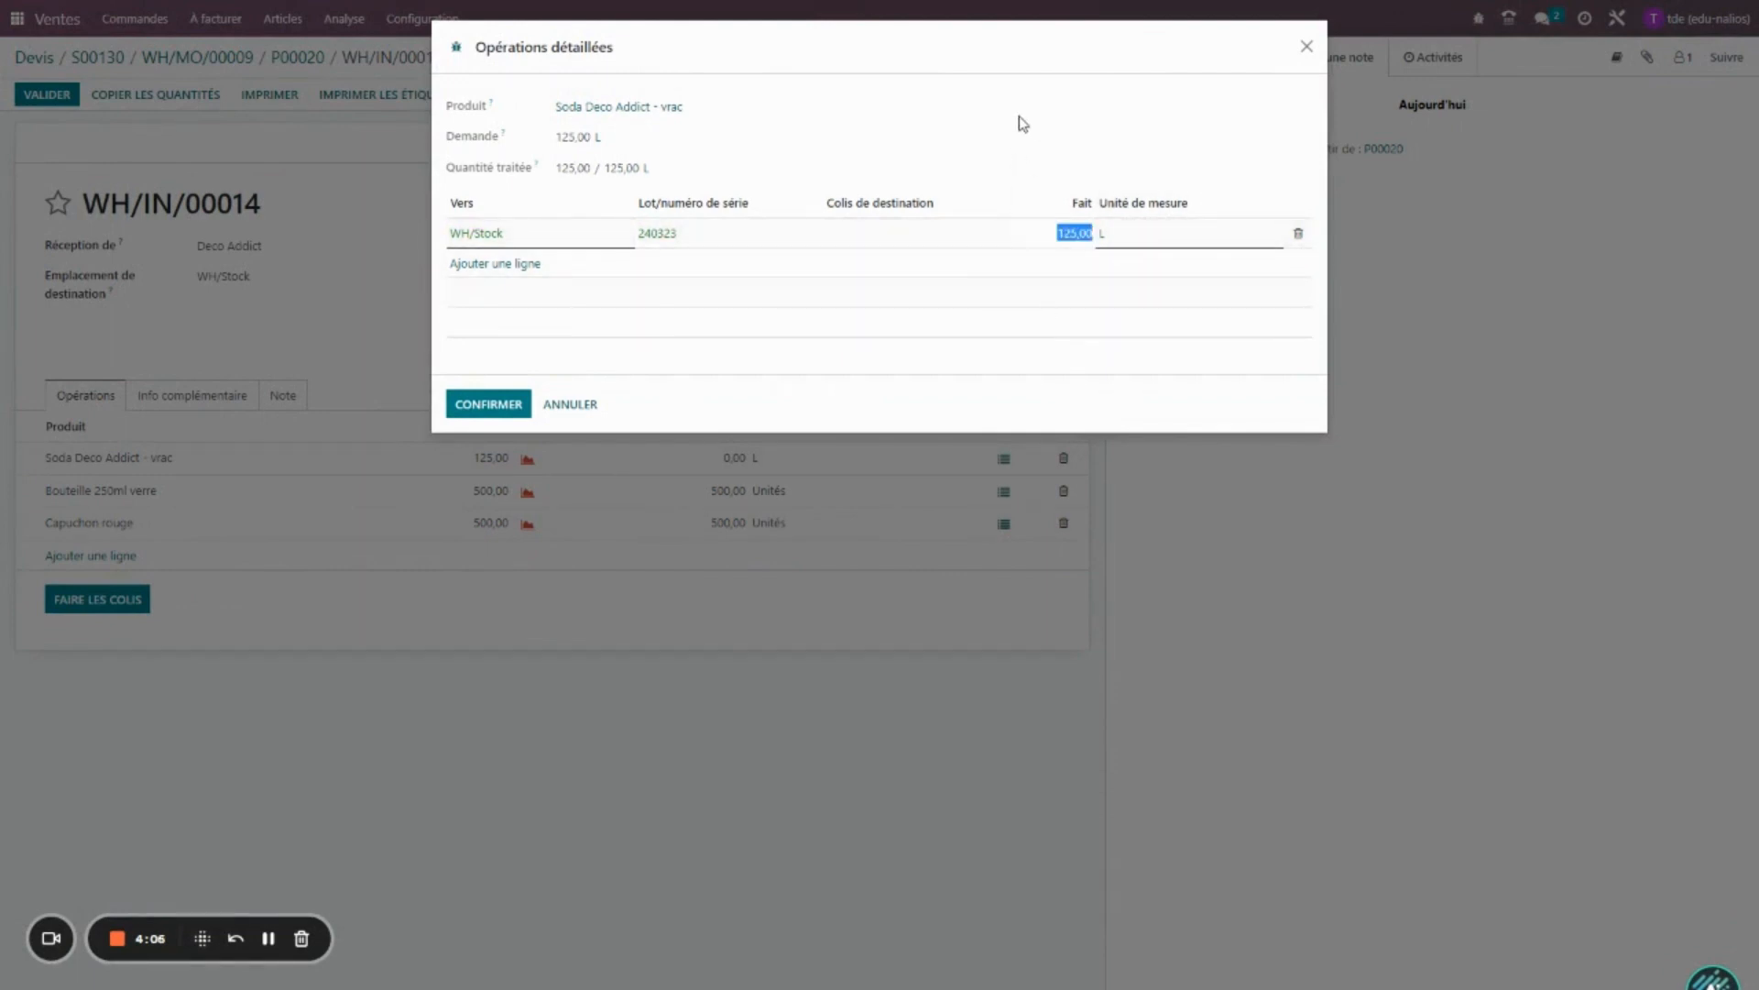
left_click(473, 405)
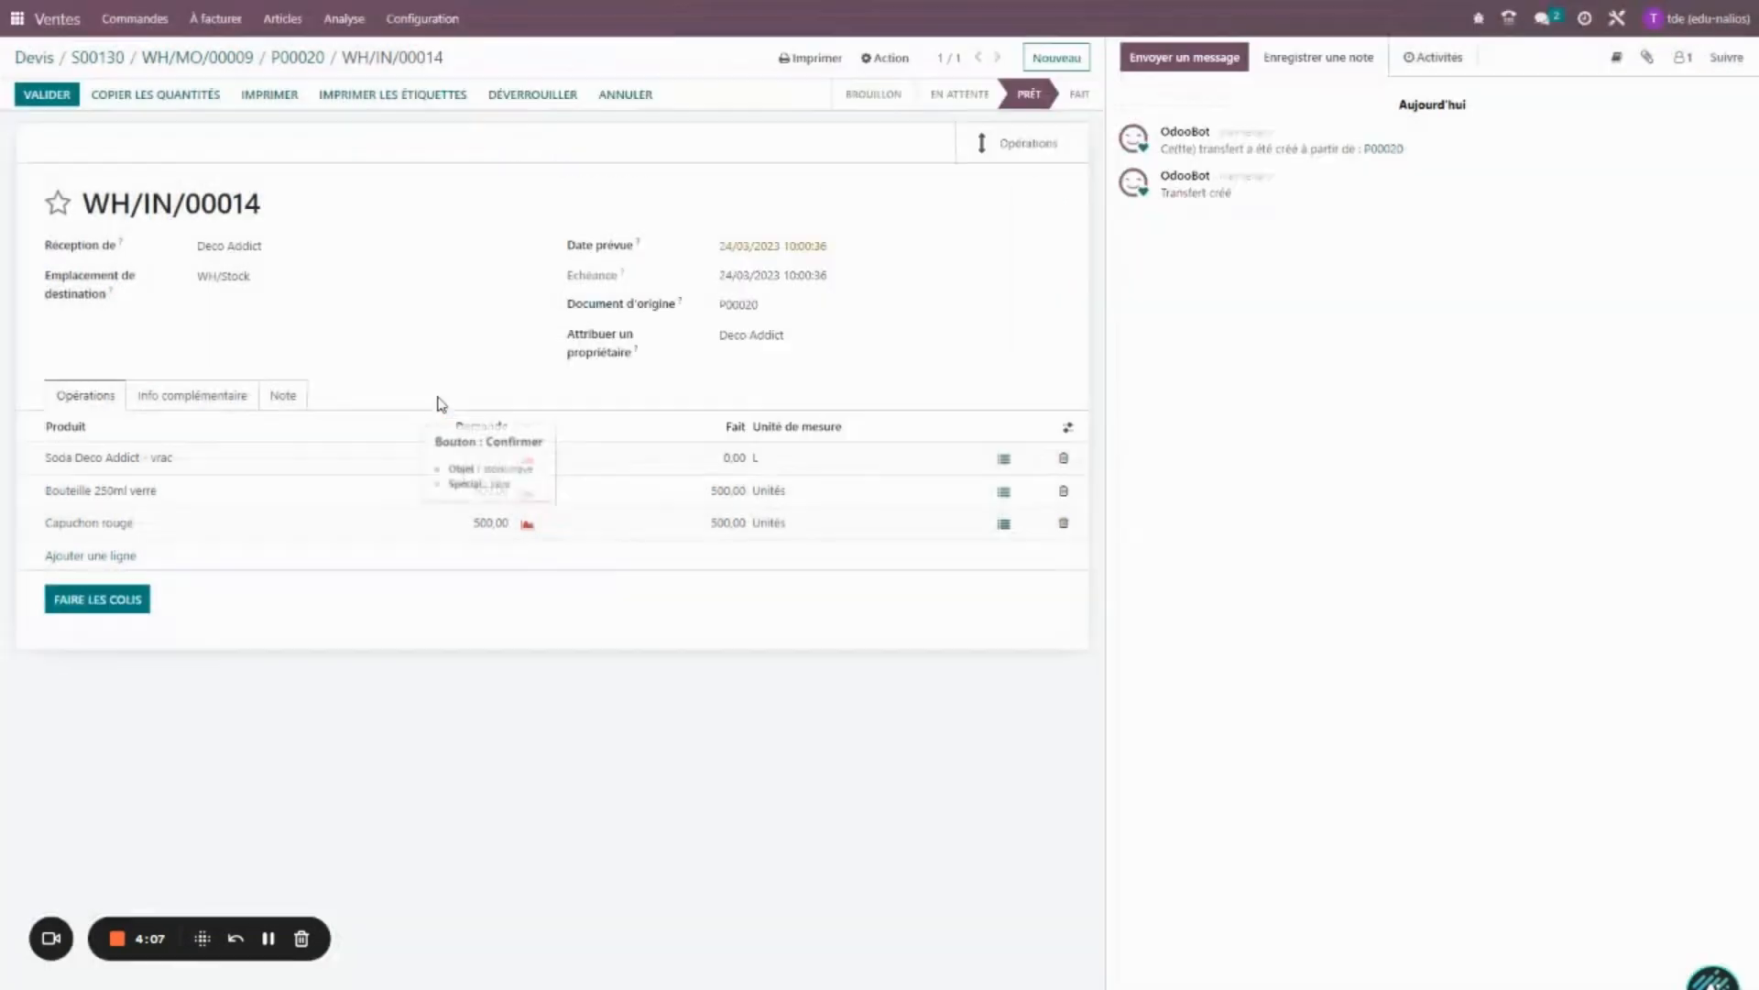
Validate the Deco Addict receipt and open its stock valuation.
left_click(47, 94)
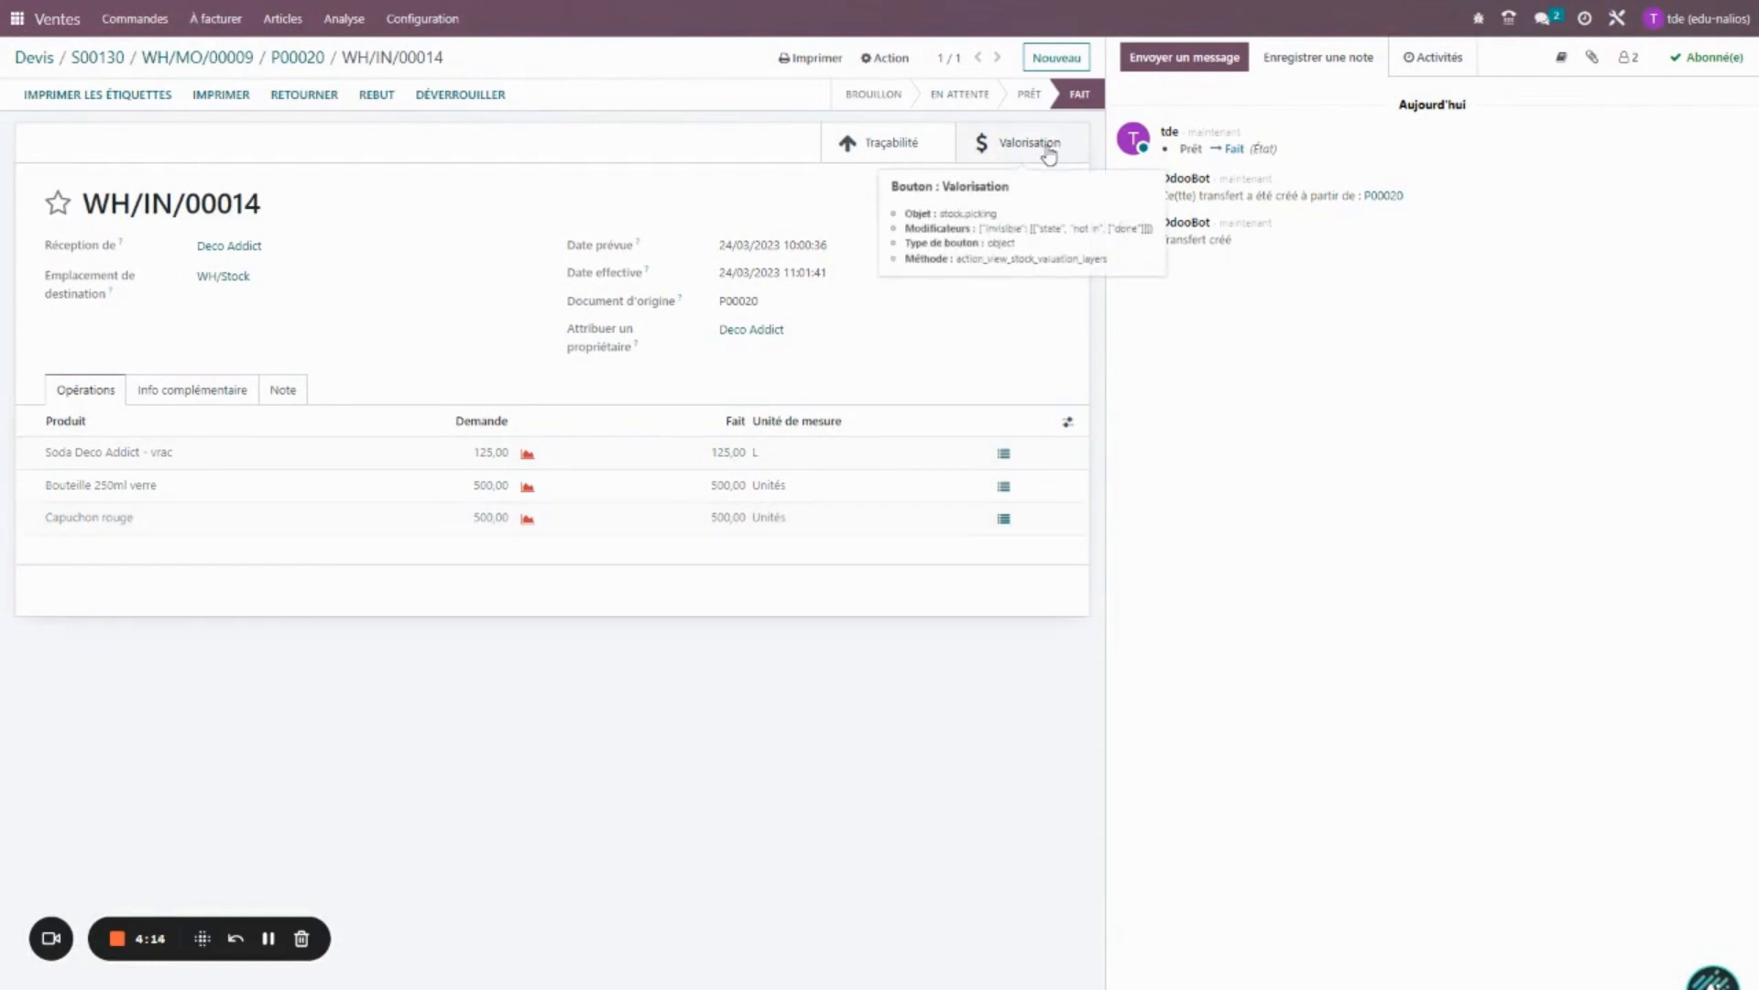
left_click(1018, 142)
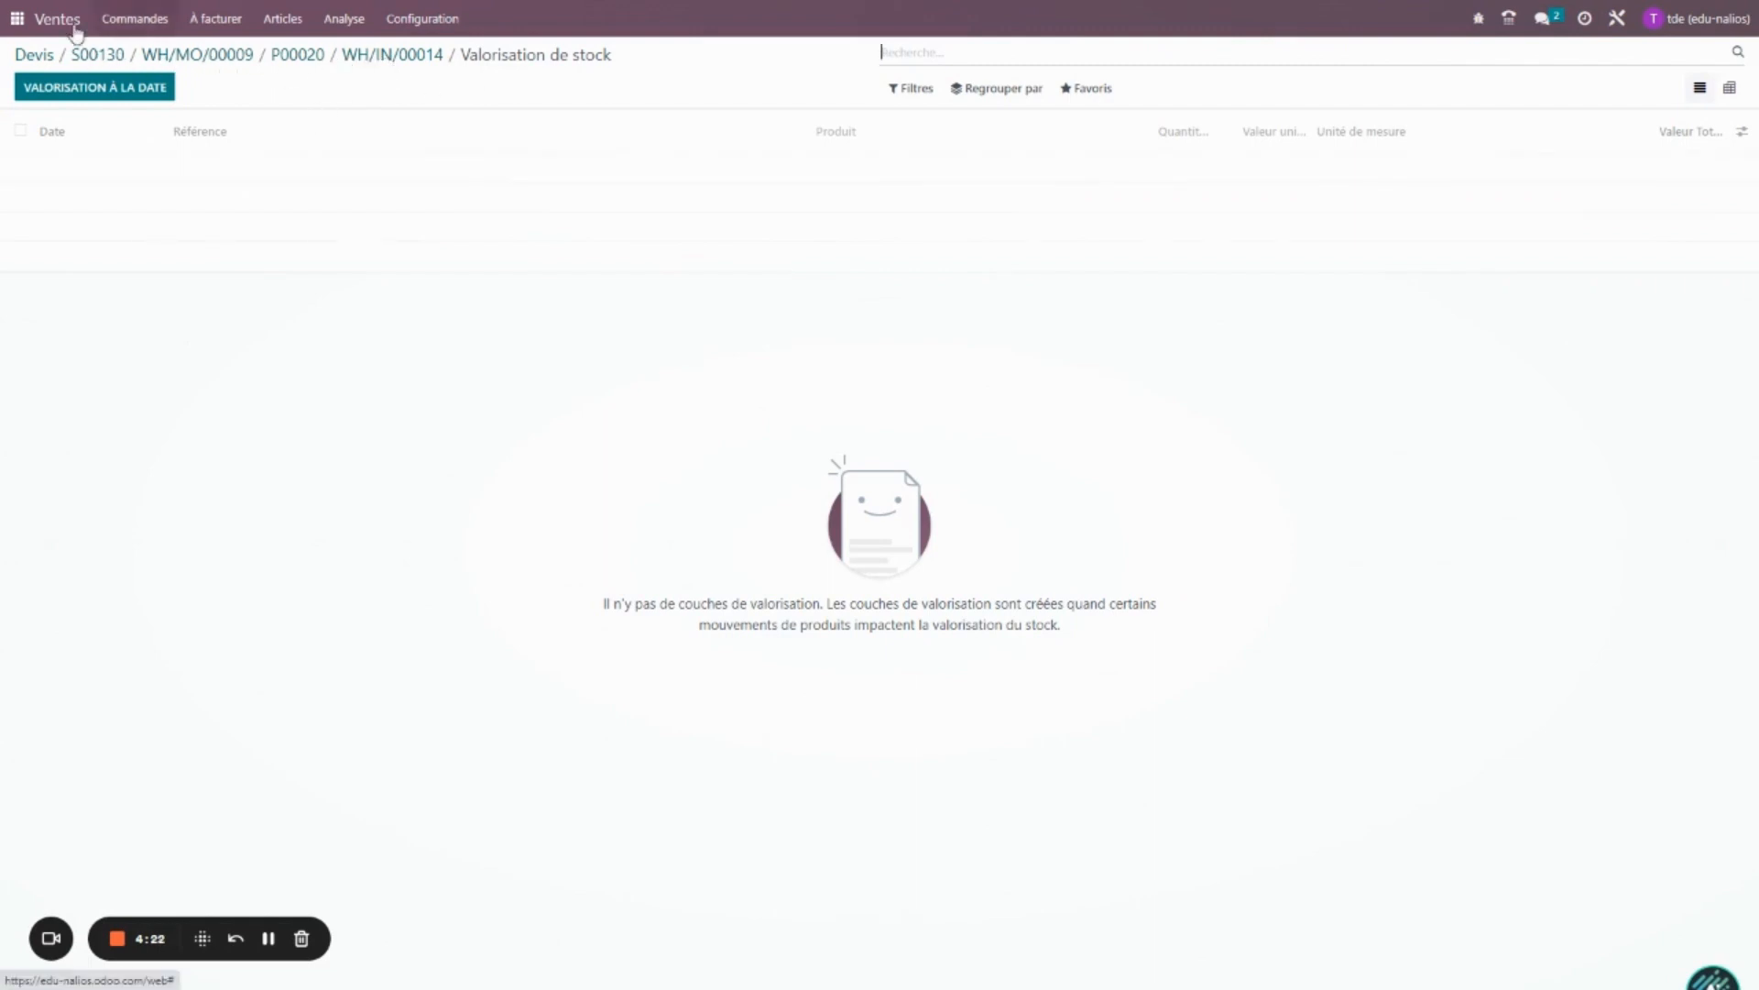
Open the completed Gemini Furniture receipt WH/IN/00008 in the Inventory app and view its stock valuation for comparison.
left_click(17, 19)
left_click(554, 339)
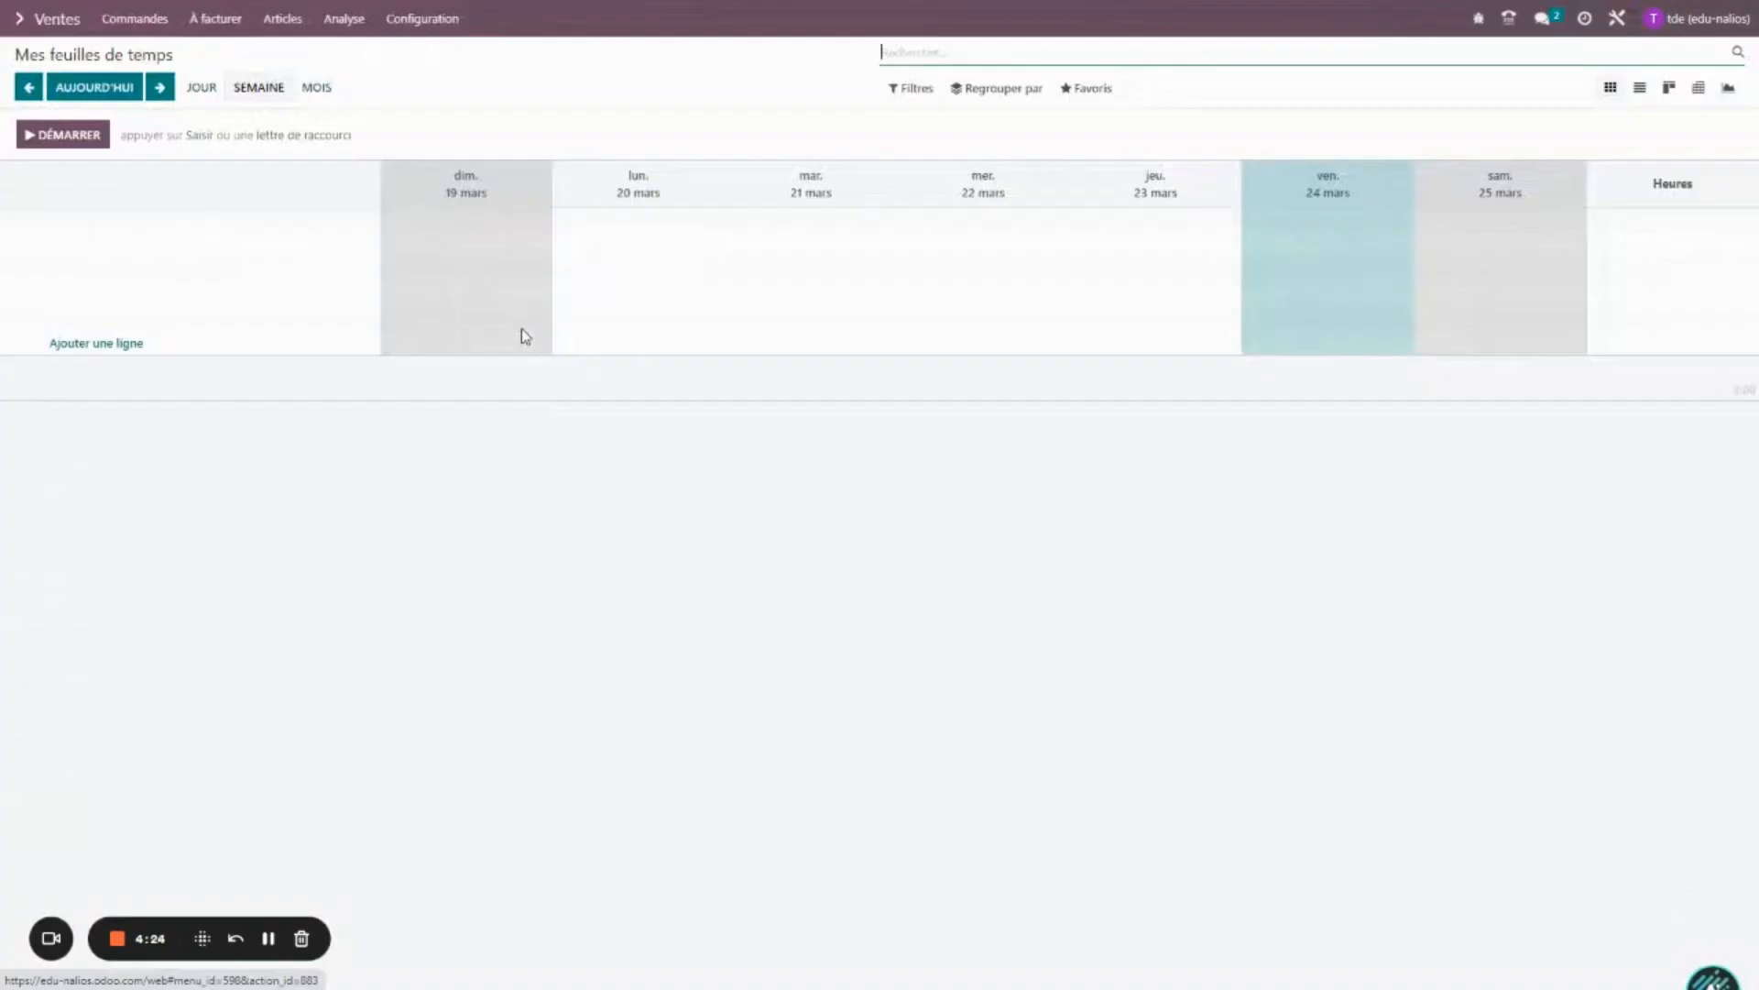
left_click(16, 18)
left_click(954, 445)
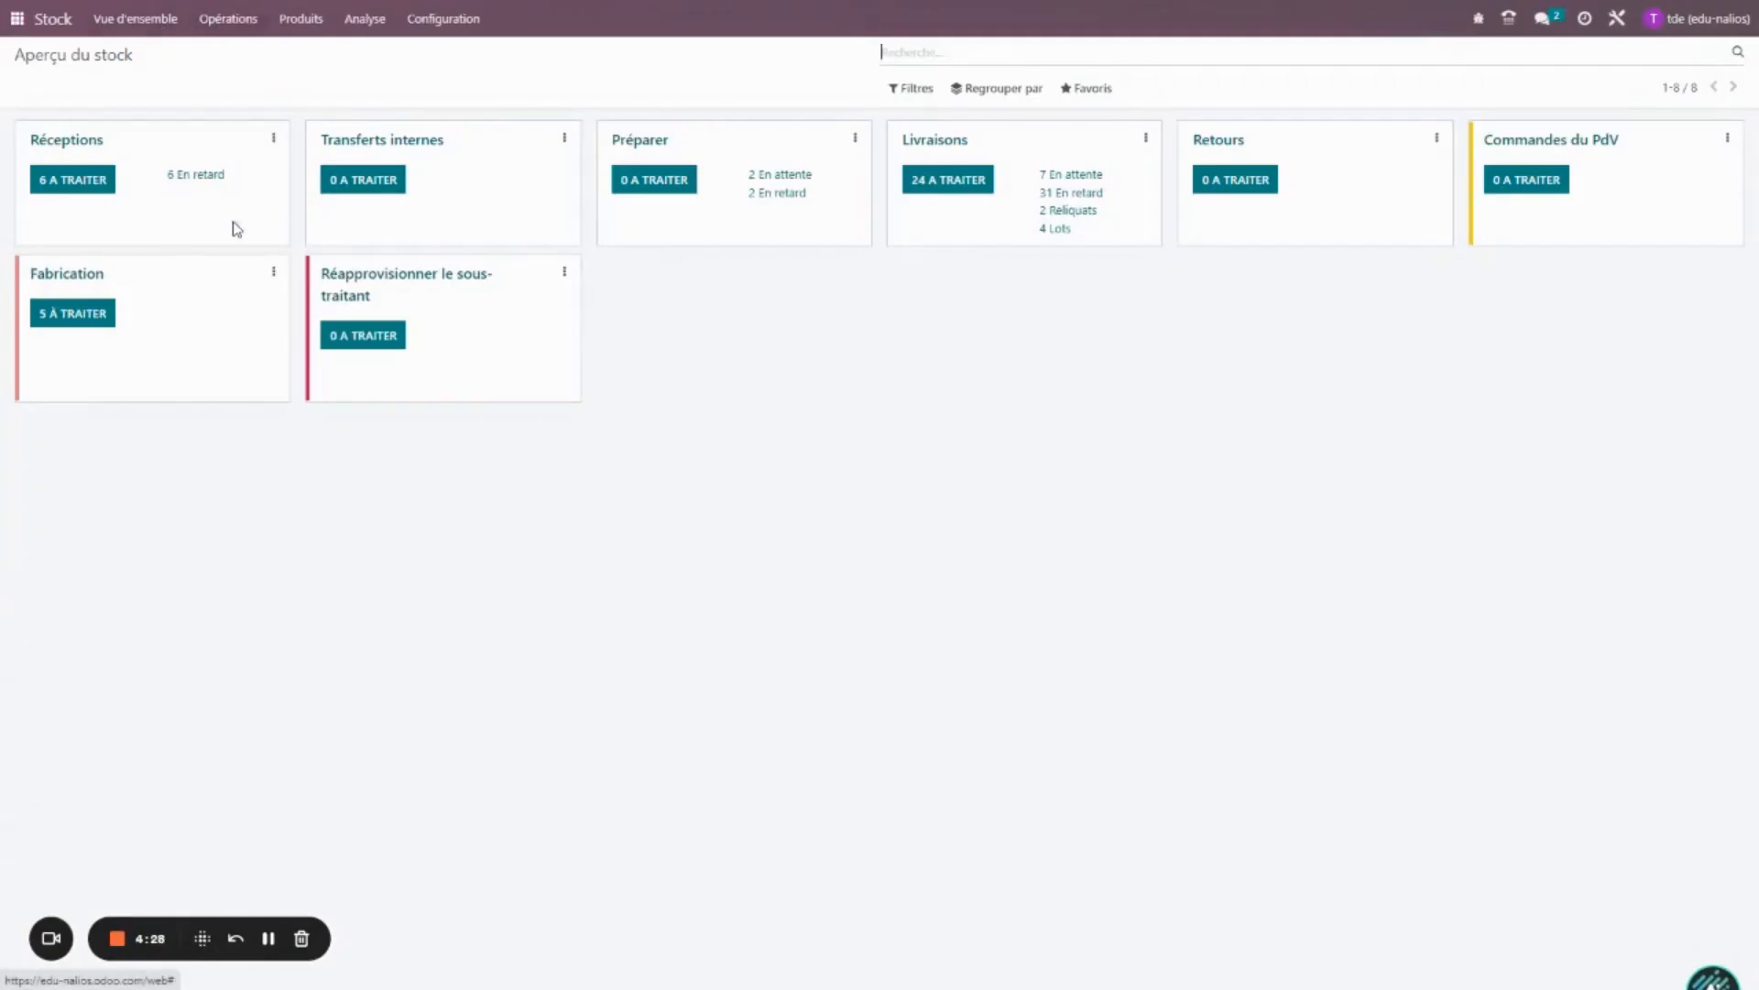
left_click(64, 146)
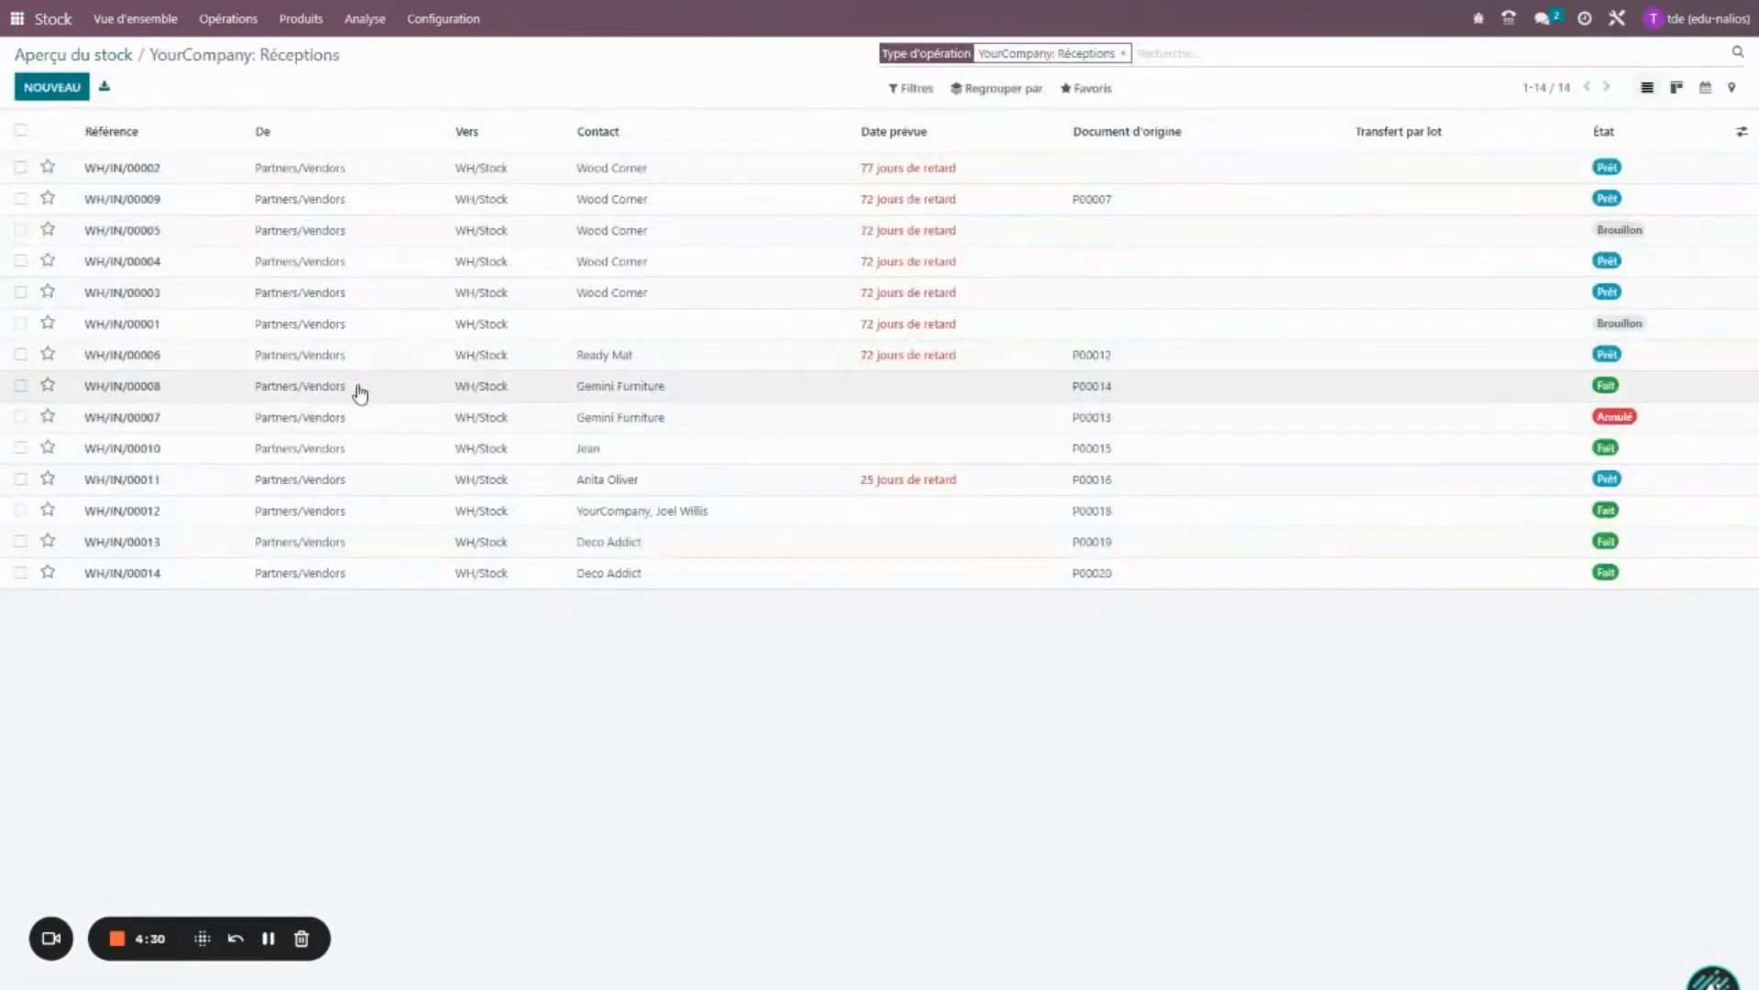
left_click(240, 401)
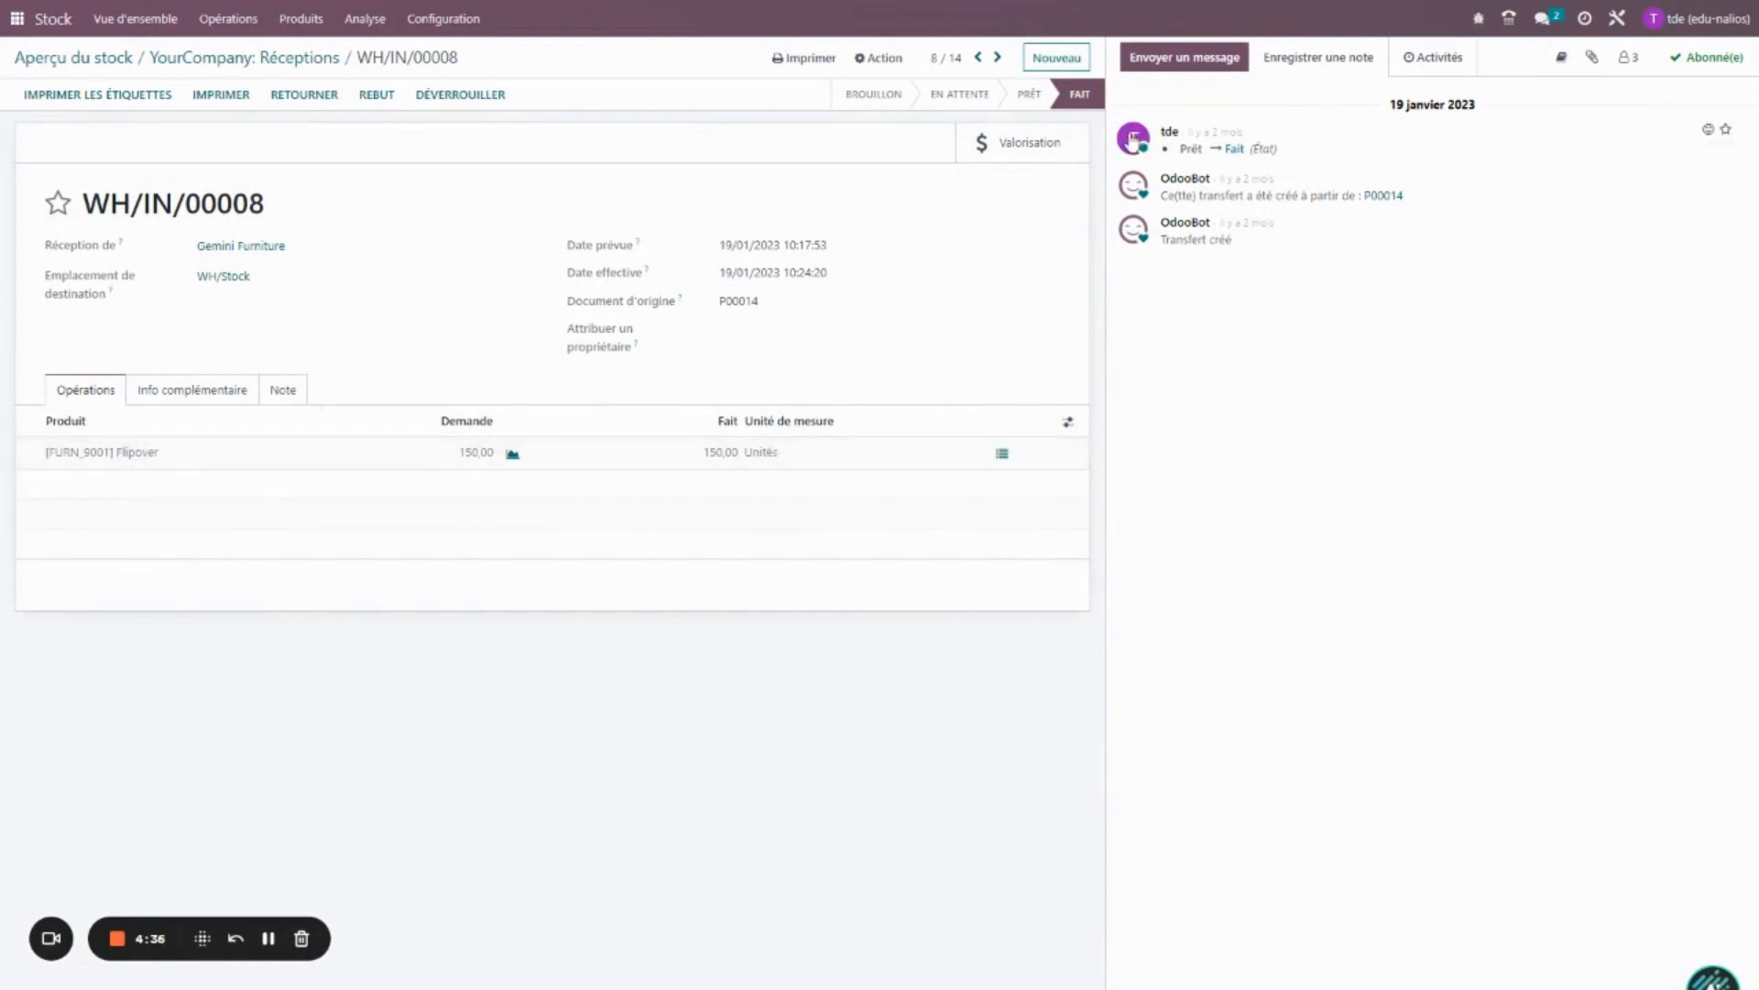
left_click(1018, 144)
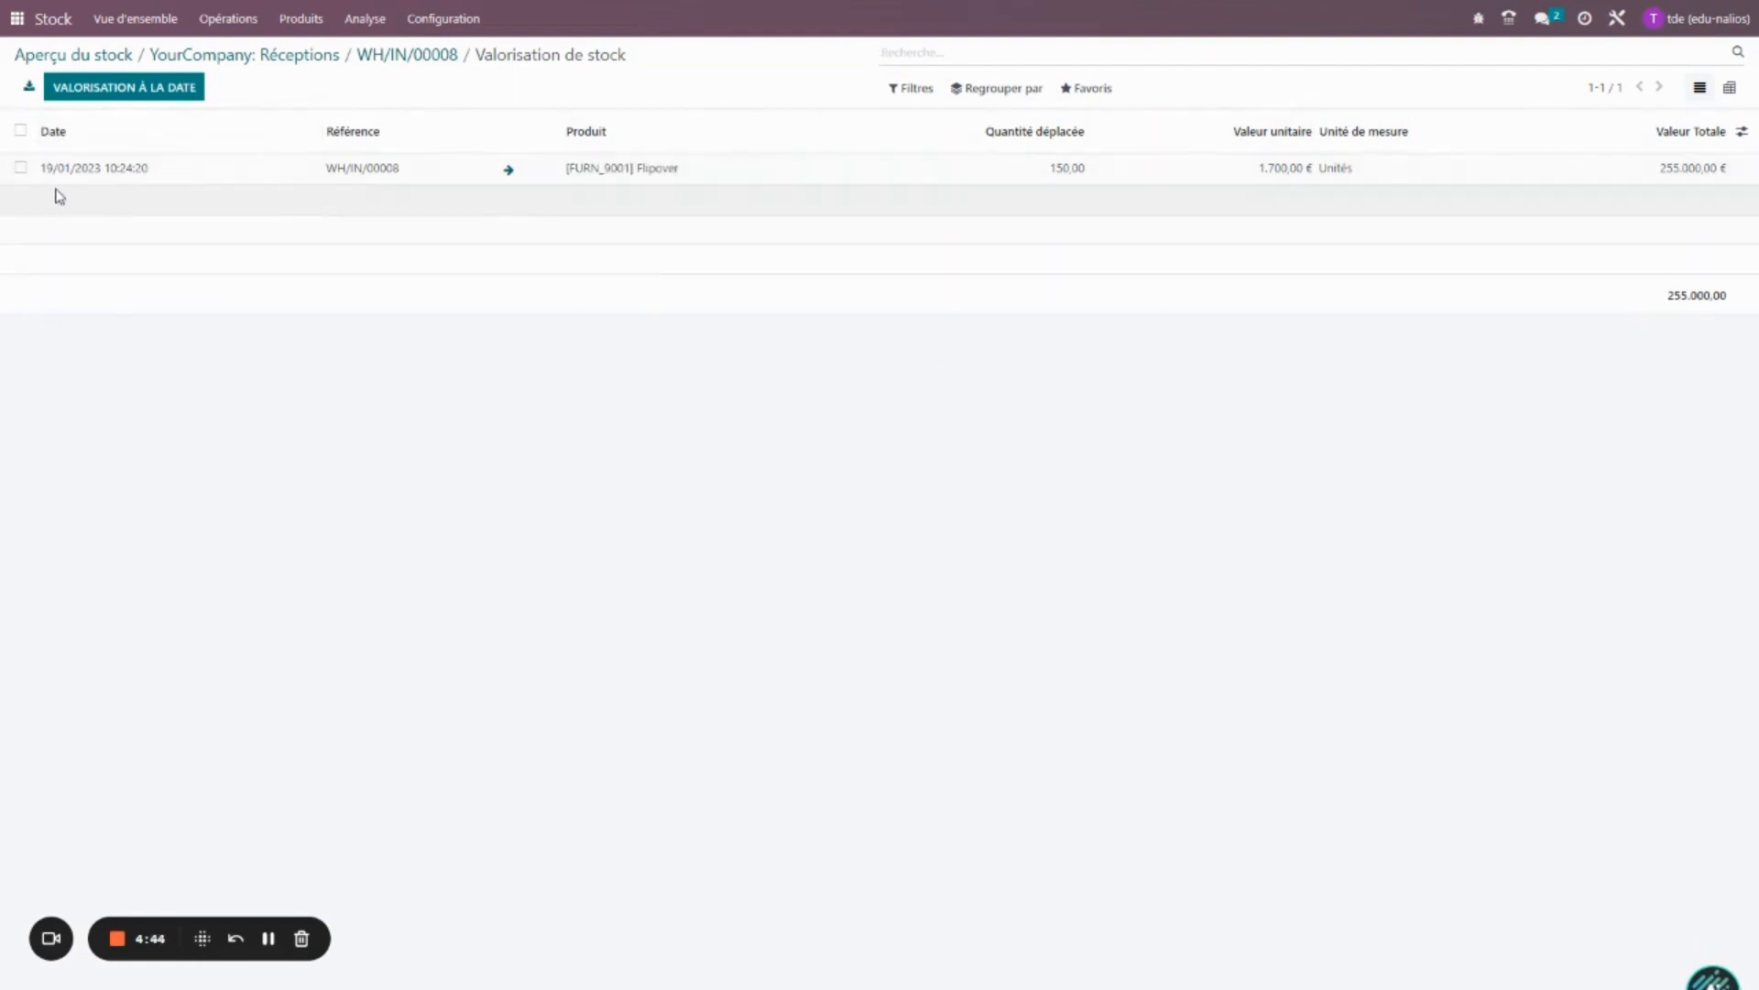
Leave the receipt's valuation and go back to the quotations list in the Sales app.
left_click(212, 60)
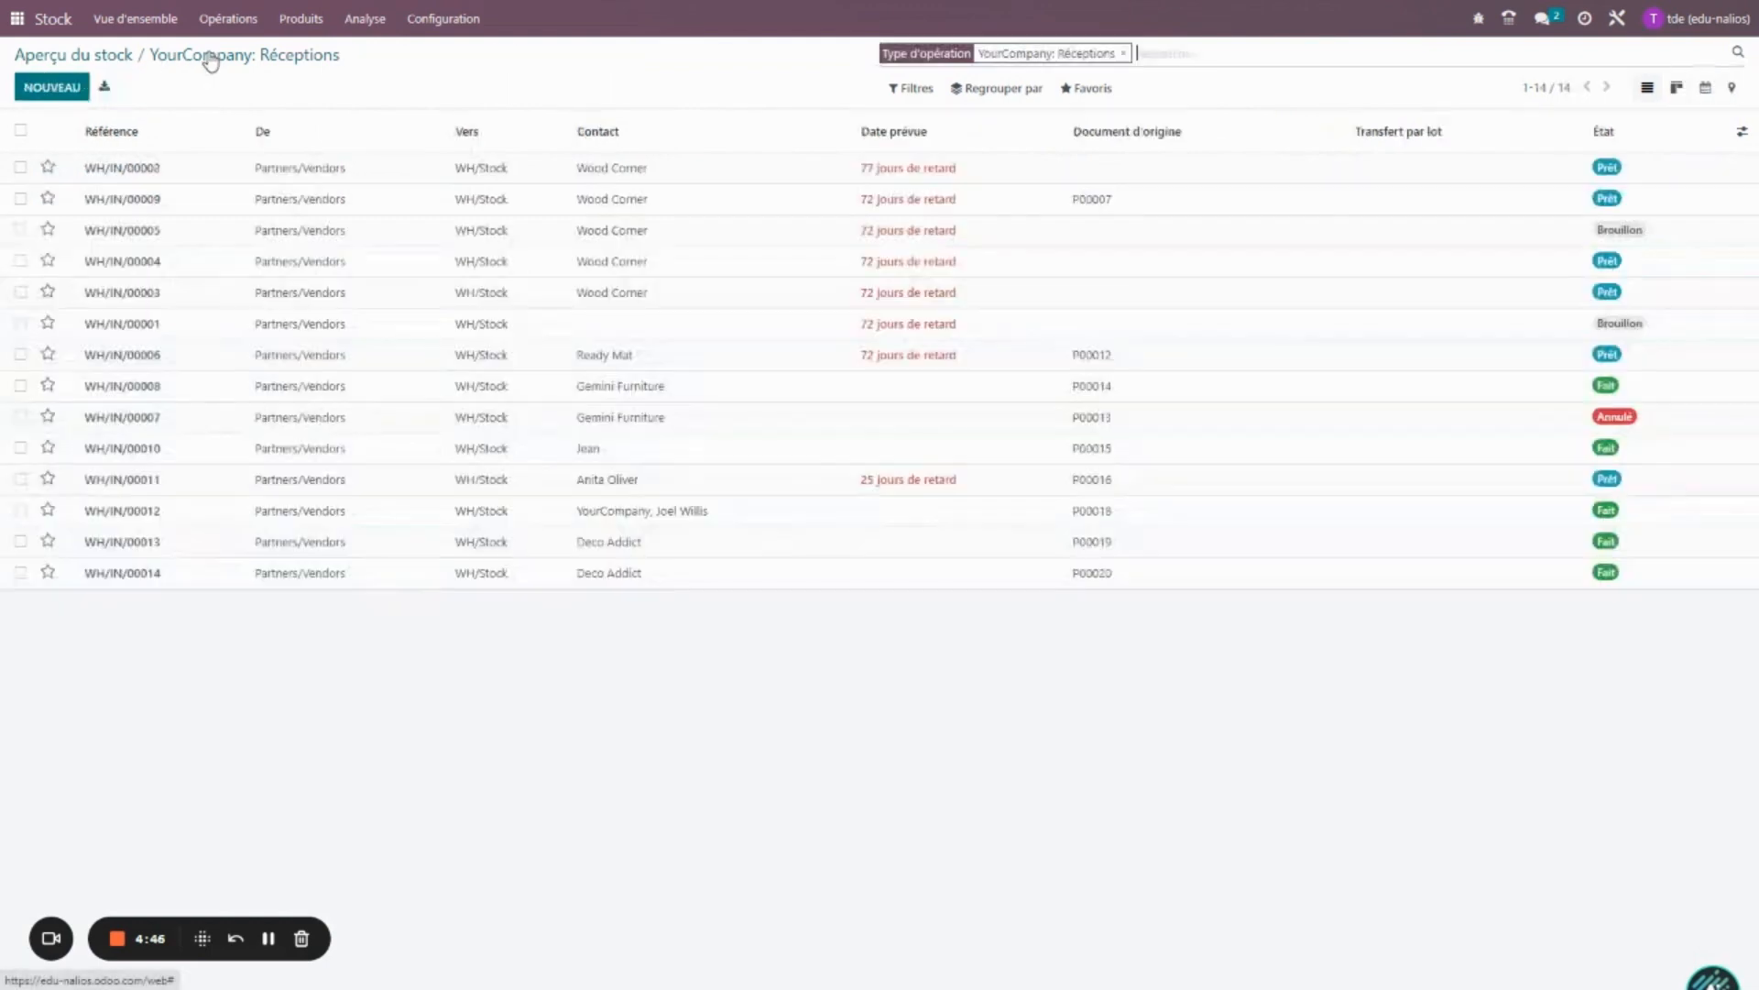
left_click(18, 19)
left_click(1206, 105)
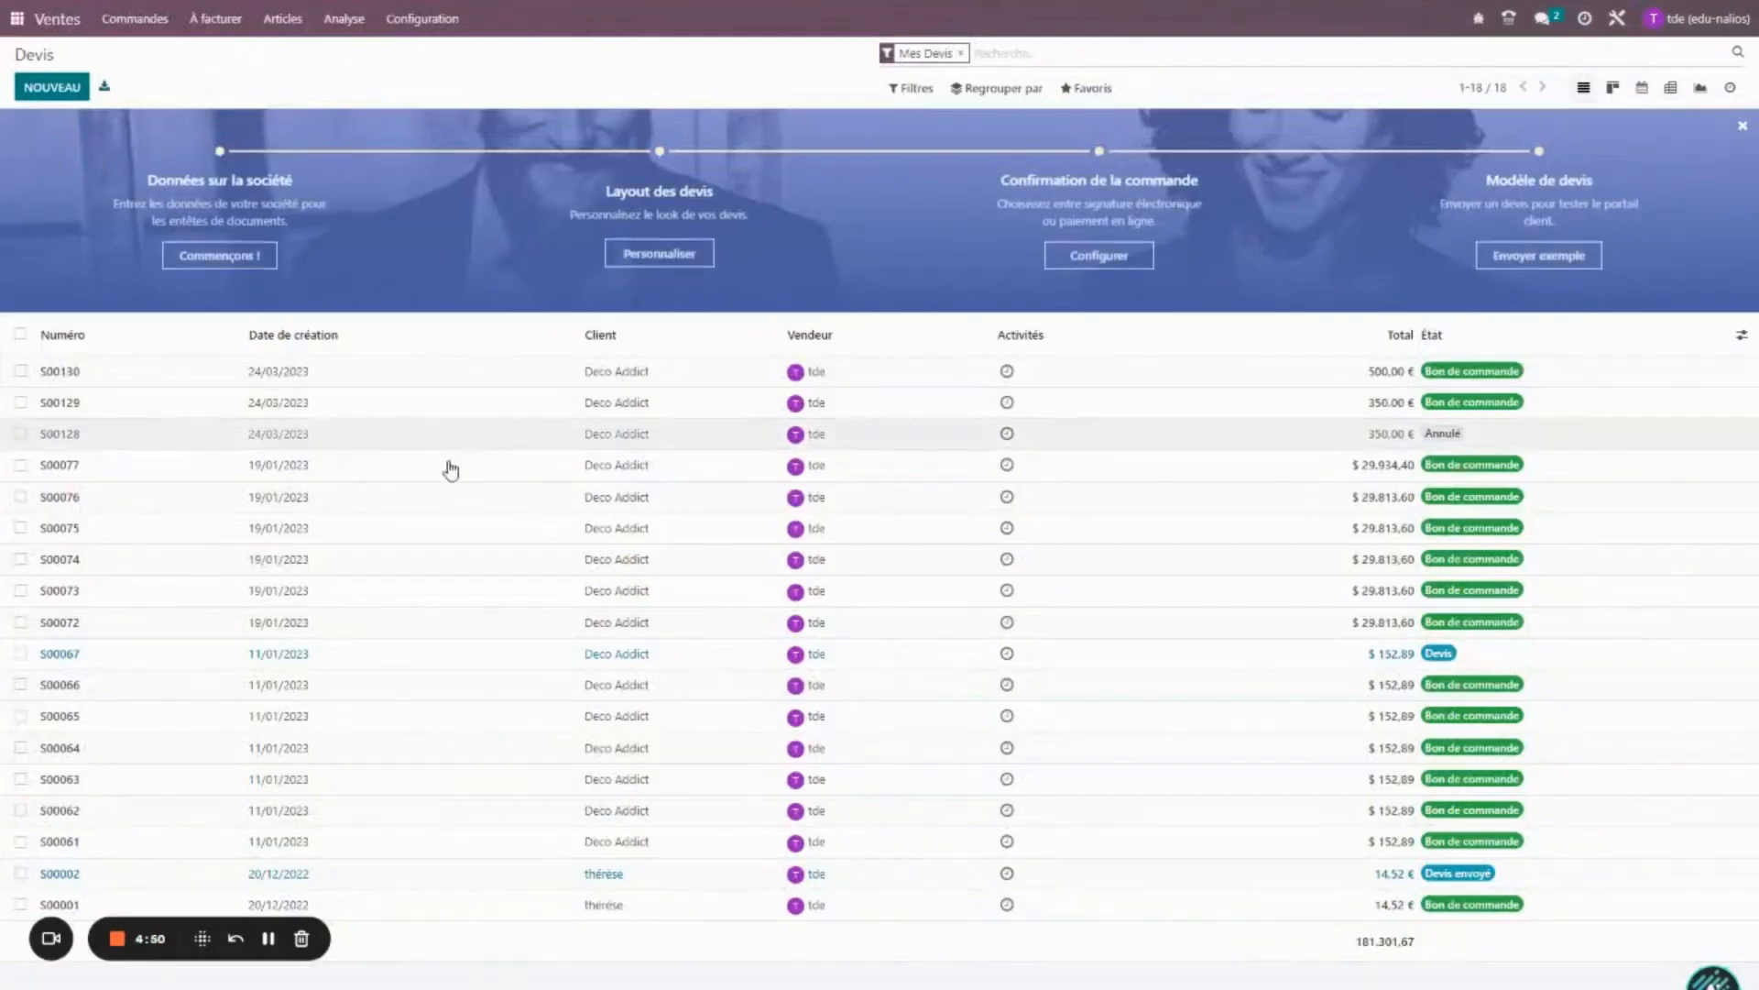